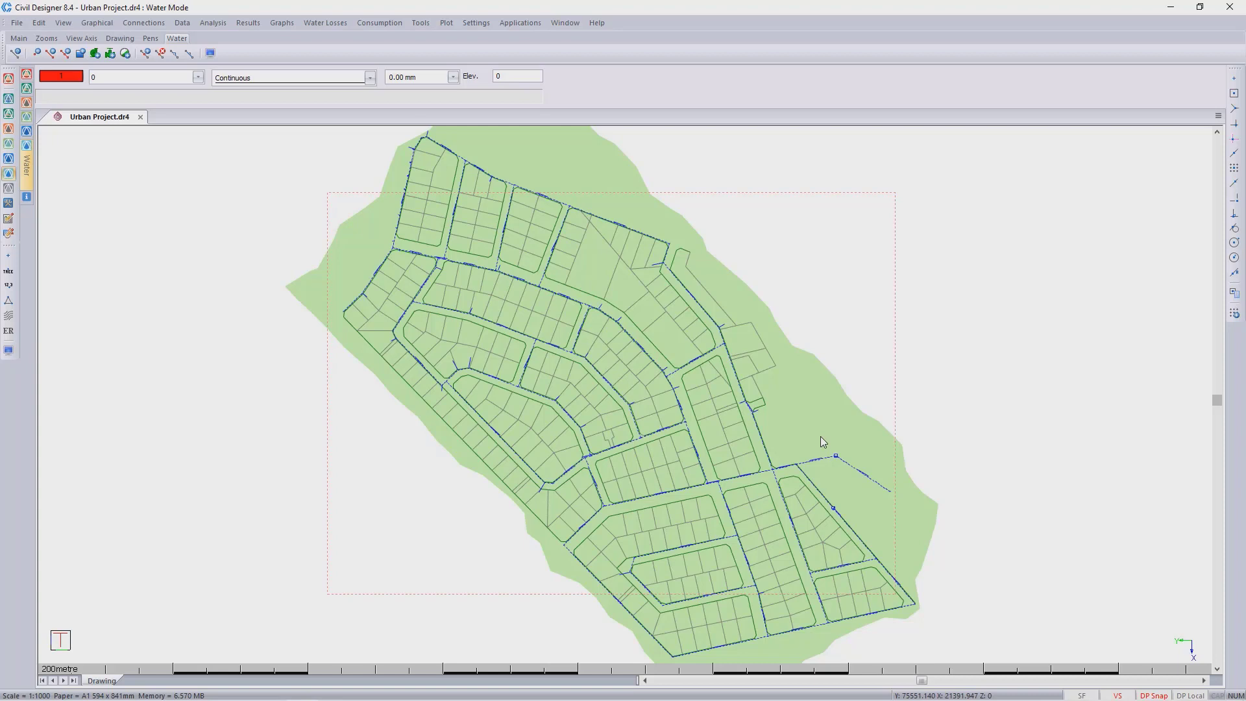
- Run a time simulation starting at 00:00 with 15-minute increments over 24 hours
{"action": "middle_click_drag", "start_coordinate": [426, 353], "coordinate": [428, 372]}
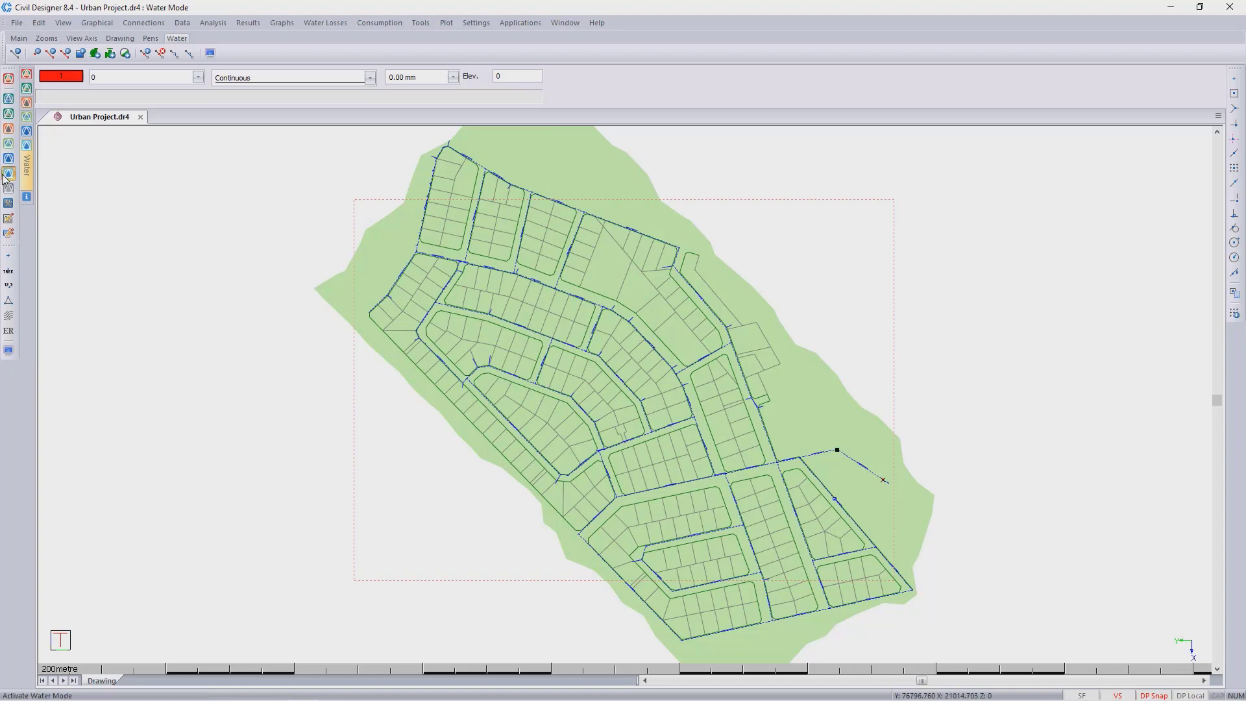
{"action": "left_click", "coordinate": [214, 23]}
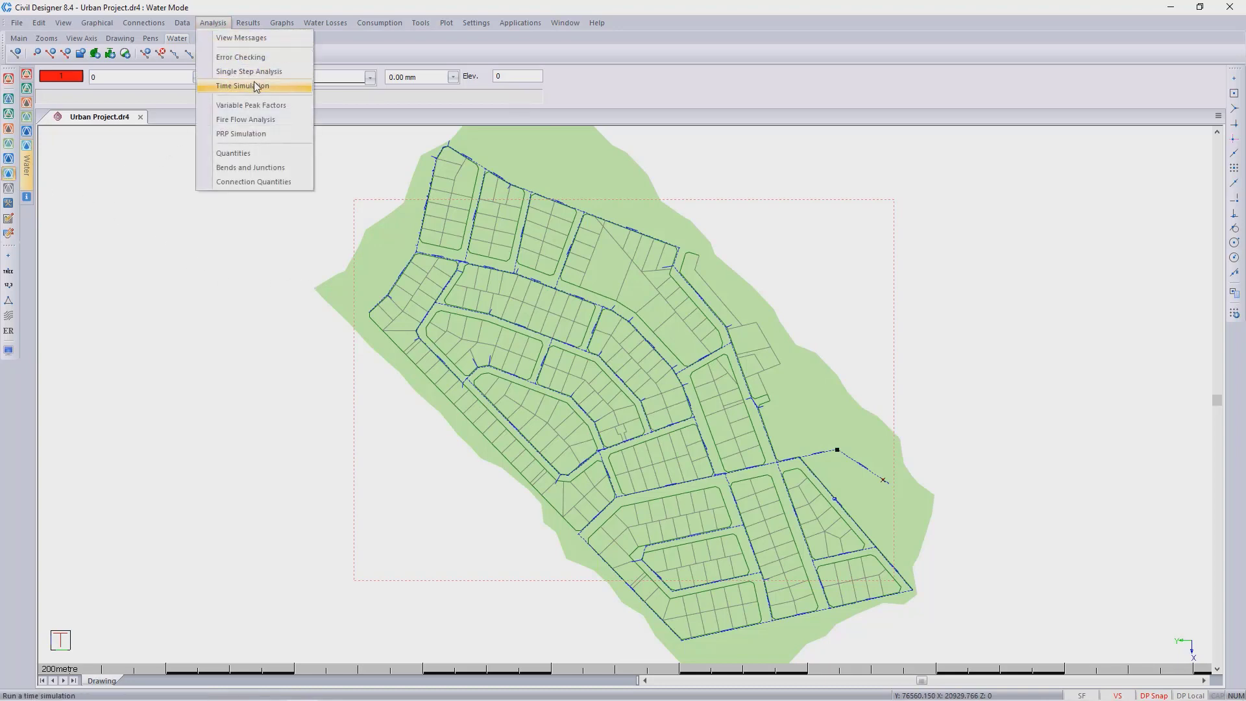
{"action": "left_click", "coordinate": [256, 88]}
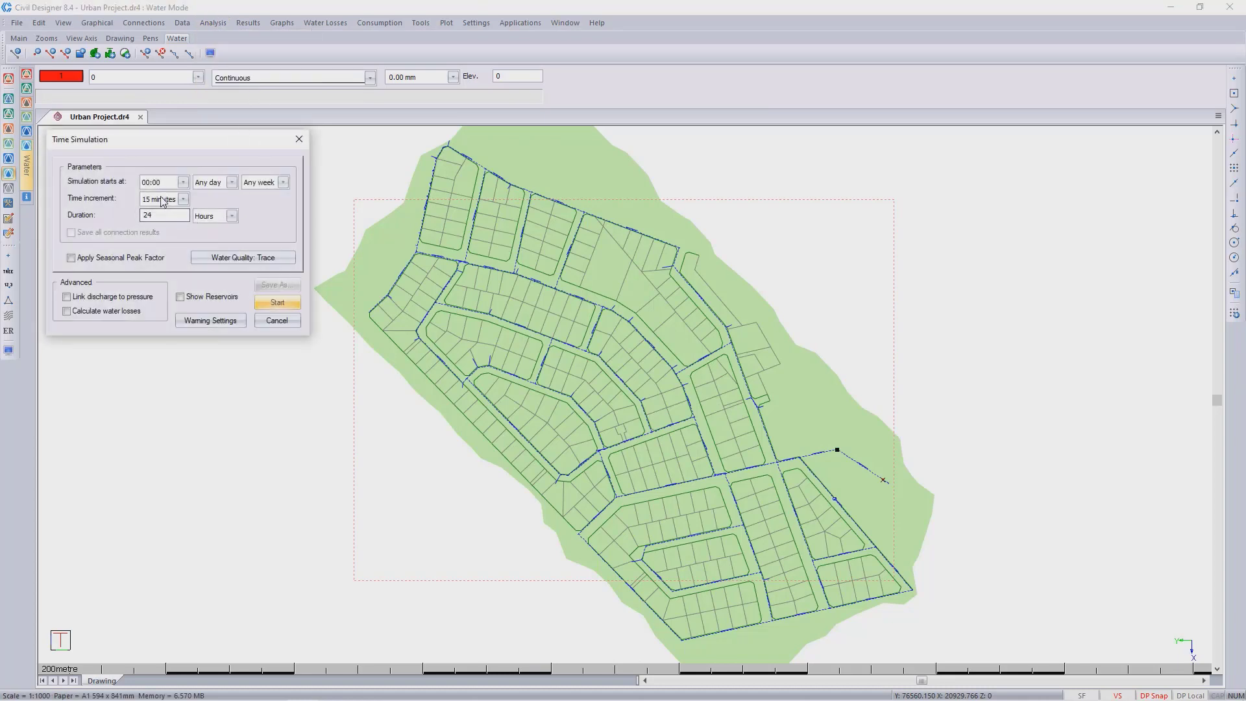
{"action": "left_click", "coordinate": [279, 304]}
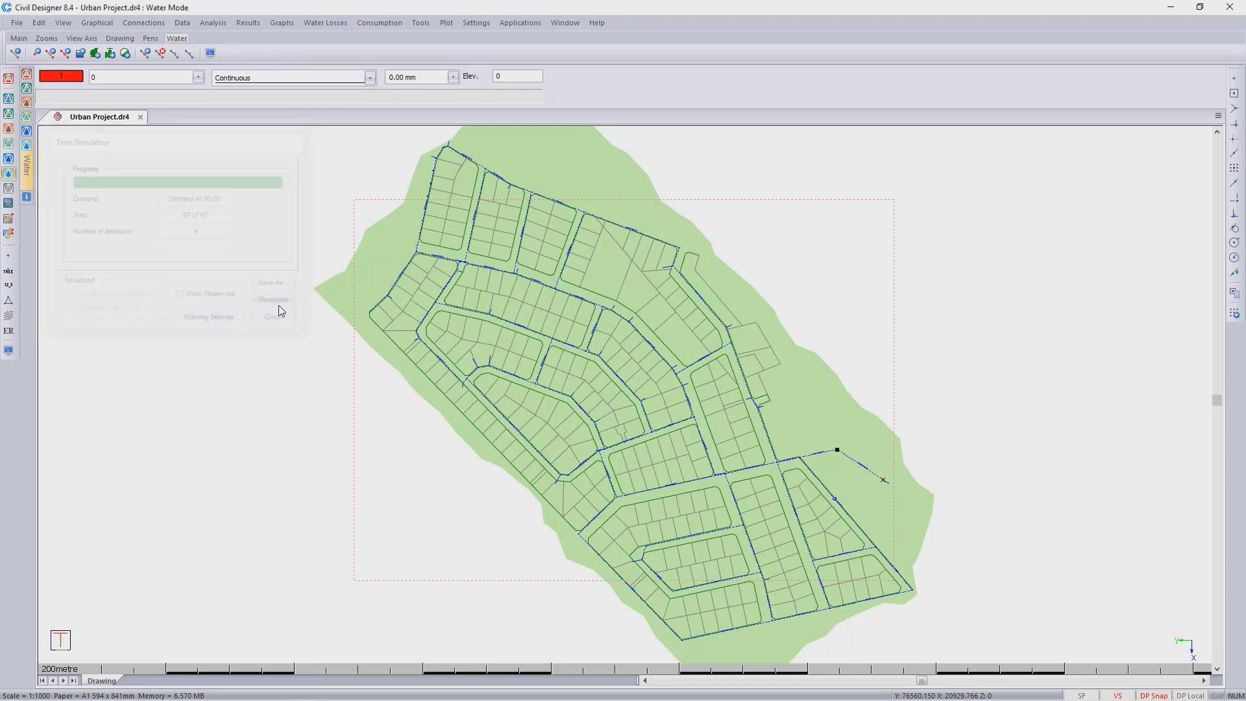
- Review the simulation messages and close the messages window
{"action": "scroll", "coordinate": [180, 141], "scroll_direction": "down", "scroll_amount": 20}
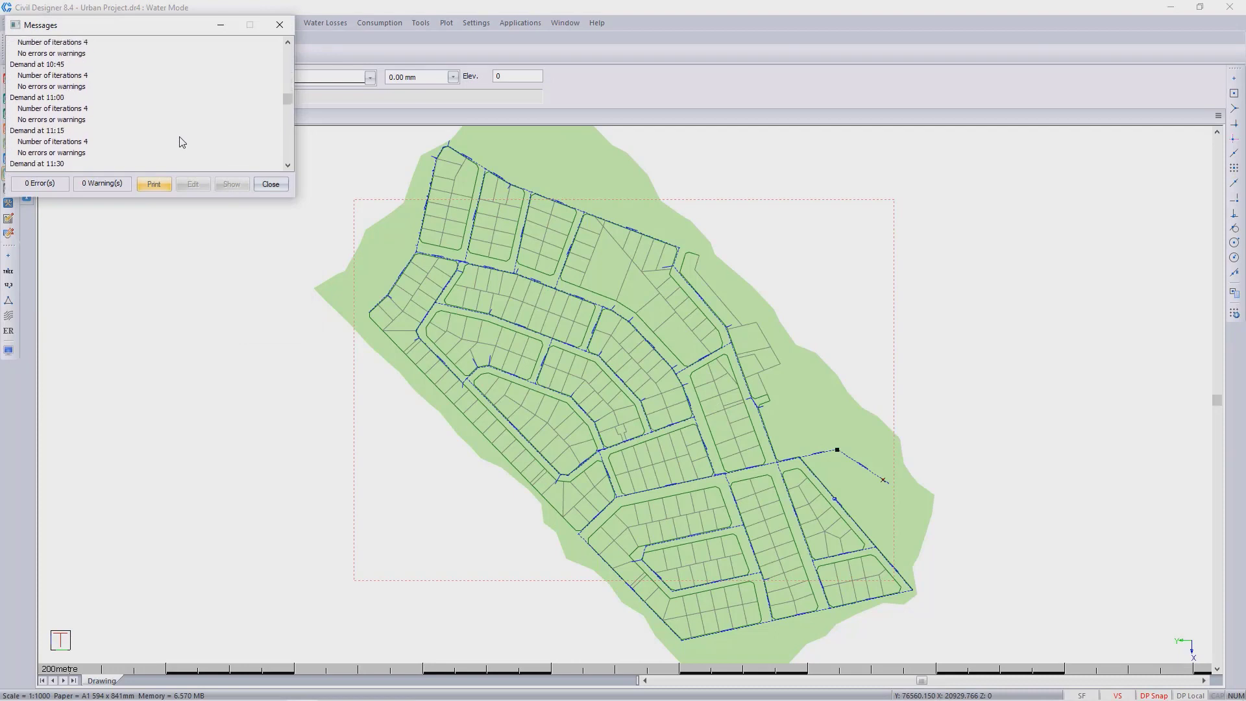
{"action": "scroll", "coordinate": [182, 142], "scroll_direction": "down", "scroll_amount": 20}
{"action": "left_click", "coordinate": [283, 184]}
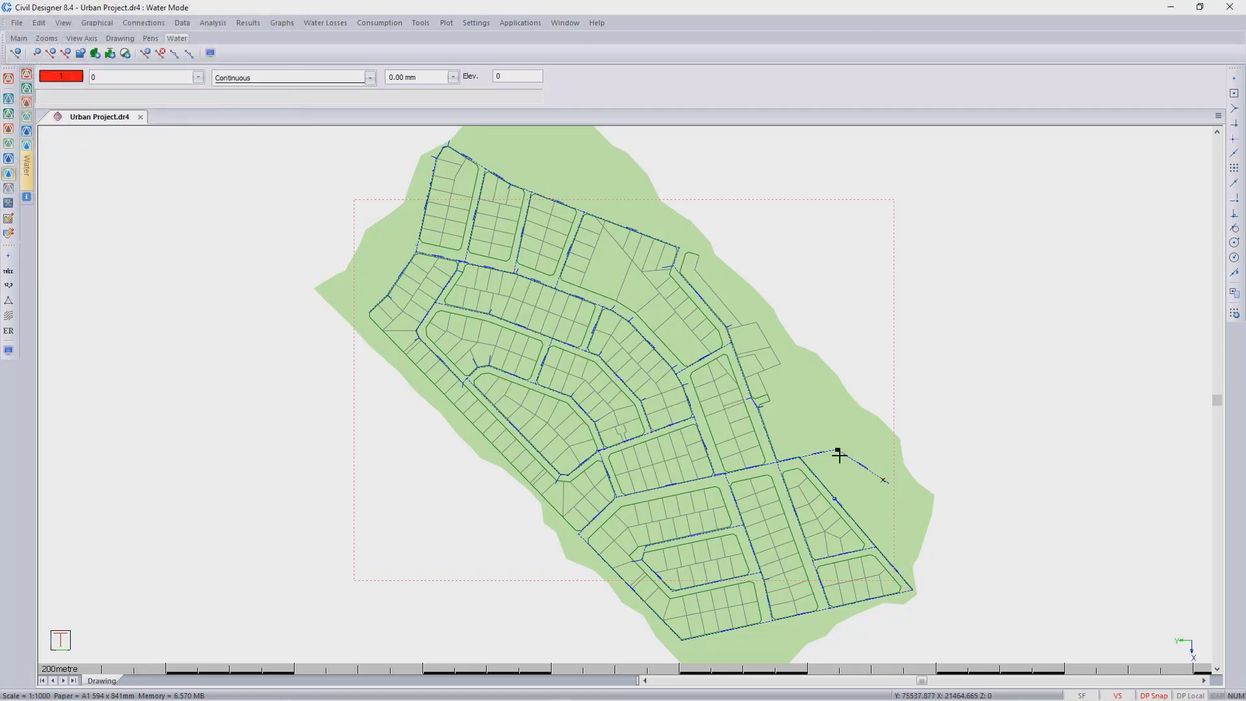
- Display the graph of the reservoir at the end of the network, then close it
{"action": "scroll", "coordinate": [839, 456], "scroll_direction": "up", "scroll_amount": 3}
{"action": "scroll", "coordinate": [634, 403], "scroll_direction": "up", "scroll_amount": 2}
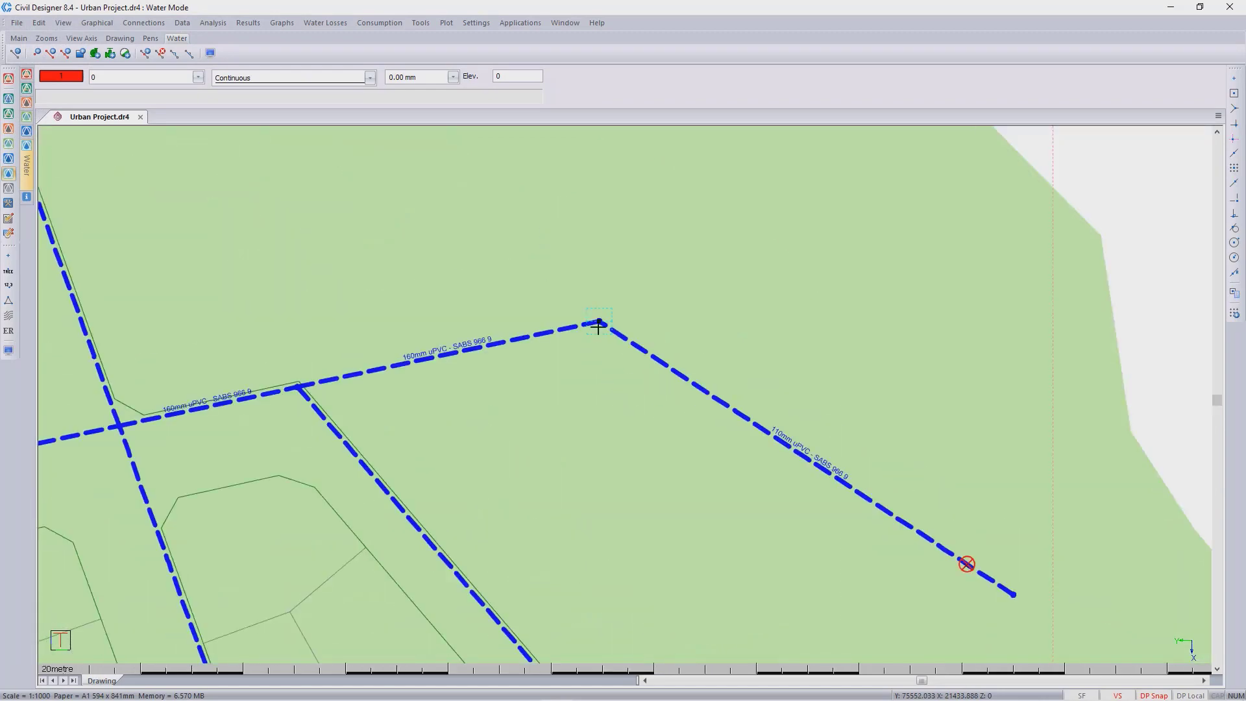
{"action": "middle_click_drag", "start_coordinate": [598, 320], "coordinate": [661, 296]}
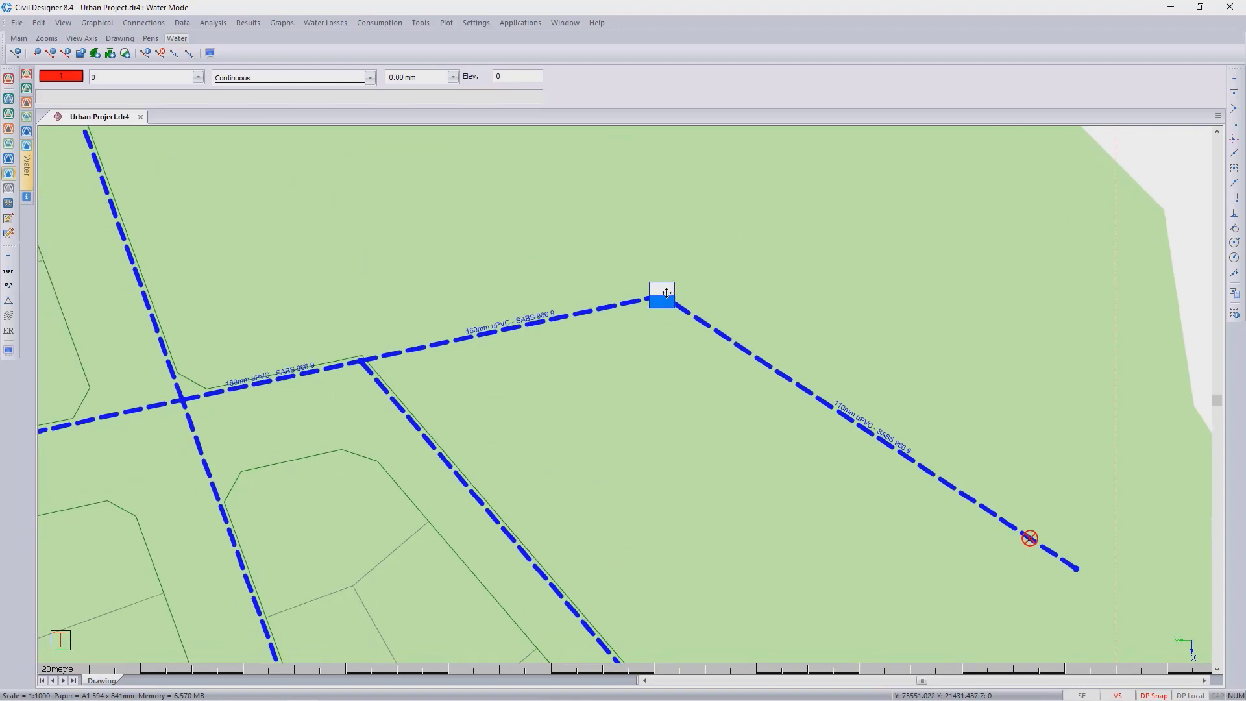
{"action": "left_click", "coordinate": [664, 286]}
{"action": "right_click", "coordinate": [666, 290]}
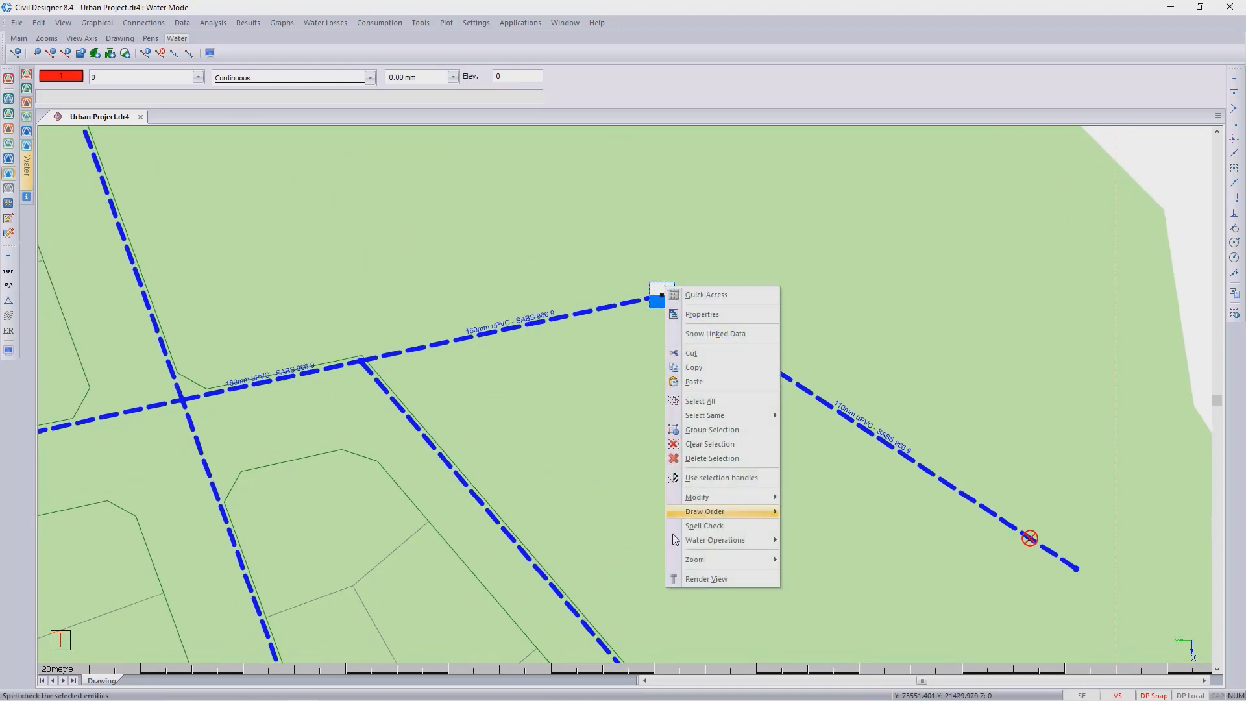
{"action": "mouse_move", "coordinate": [727, 541]}
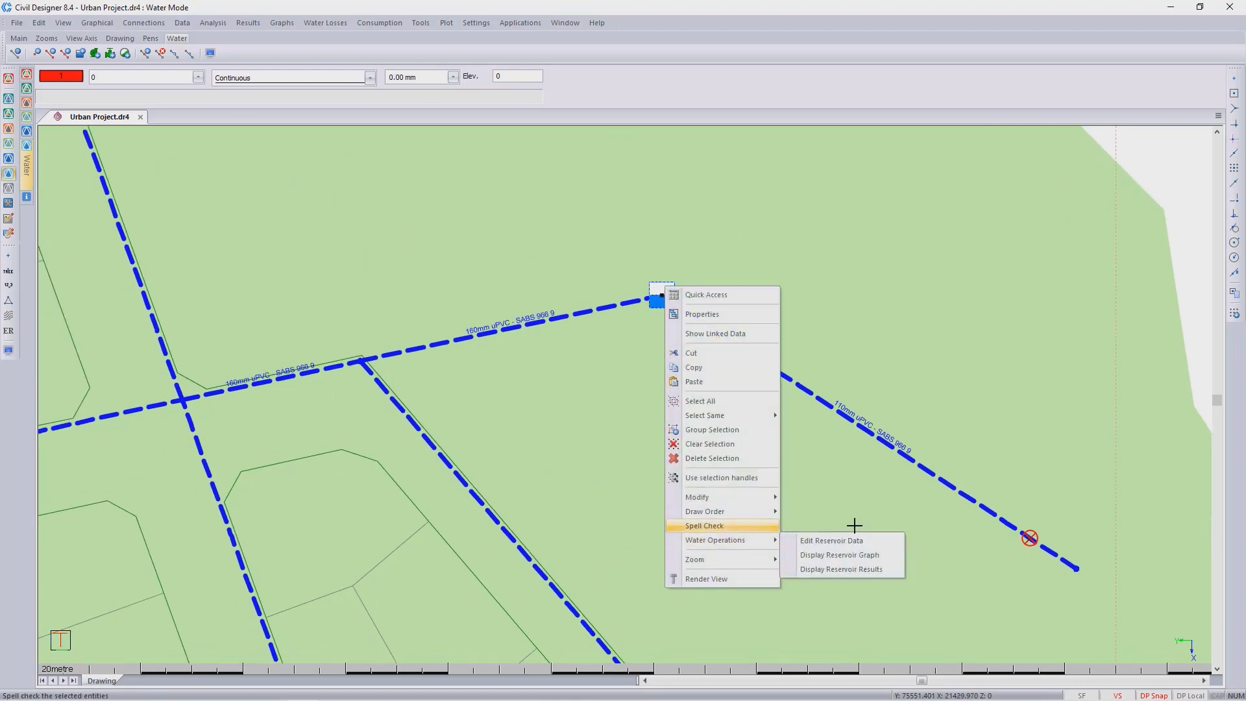
{"action": "left_click", "coordinate": [886, 558]}
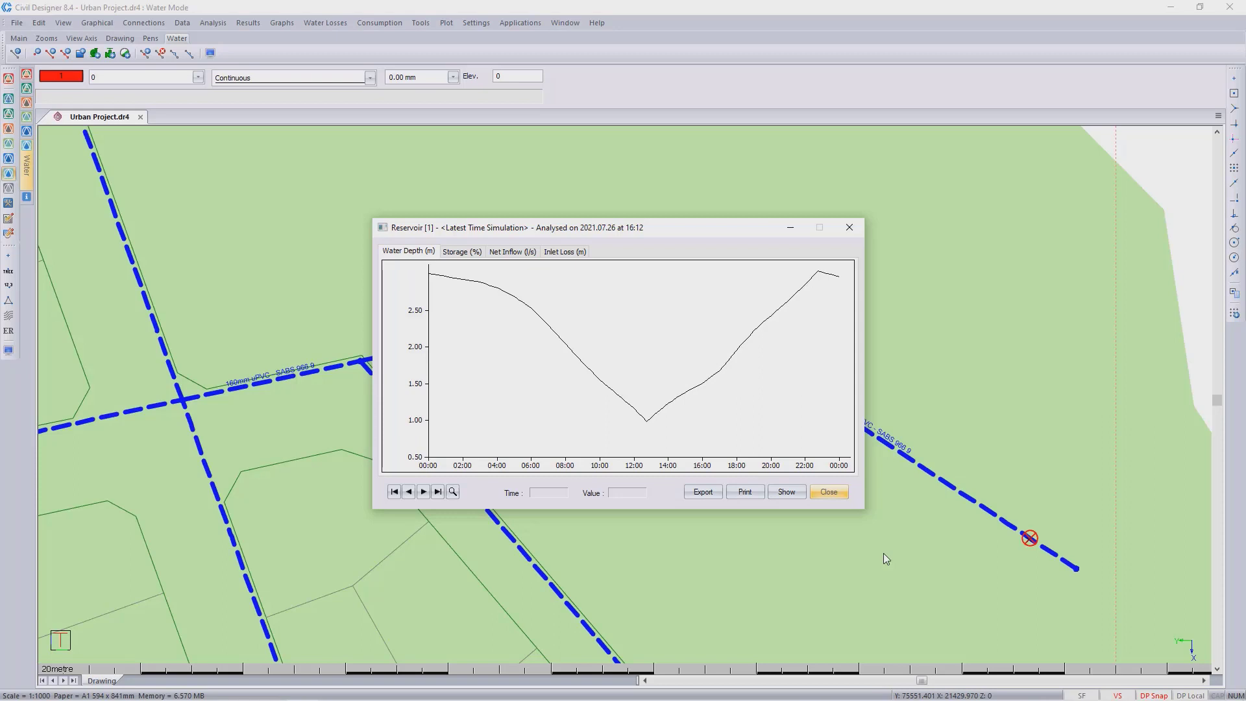
{"action": "left_click", "coordinate": [829, 492]}
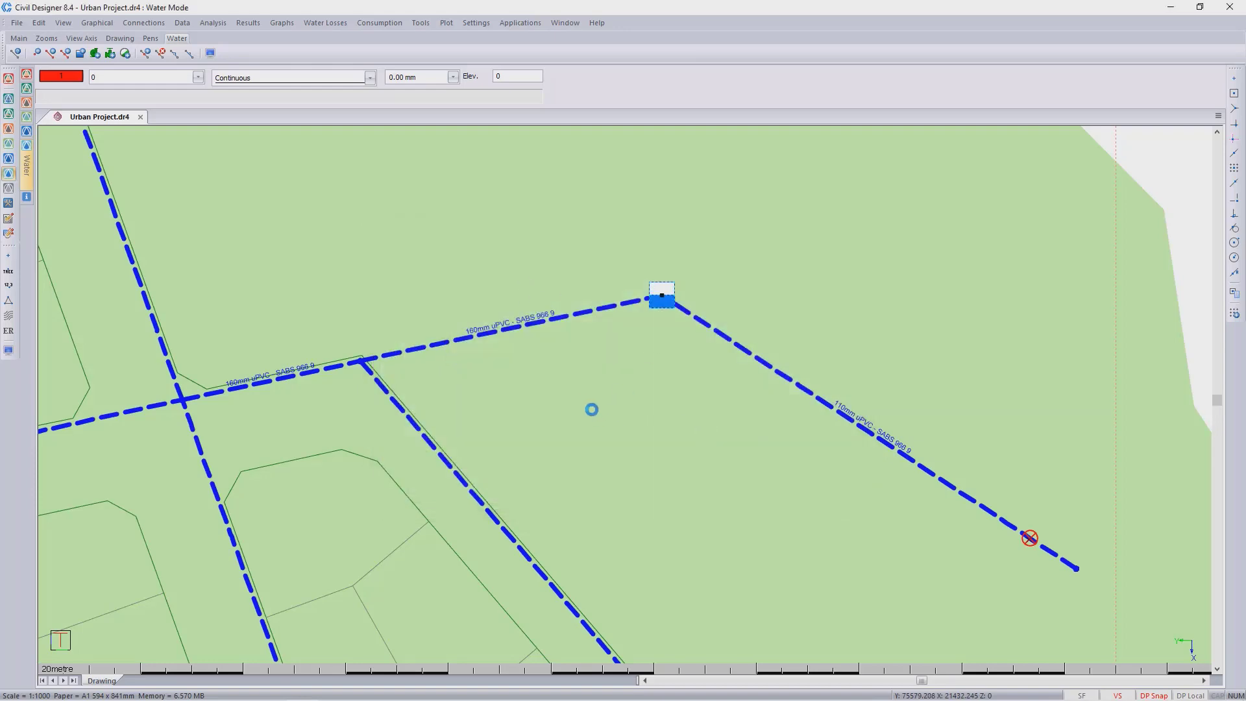
- Replace the text above pipes in the pipe display settings with the {FLOW_L/MIN} field followed by l/min
{"action": "scroll", "coordinate": [625, 393], "scroll_direction": "up", "scroll_amount": 3}
{"action": "scroll", "coordinate": [655, 451], "scroll_direction": "down", "scroll_amount": 2}
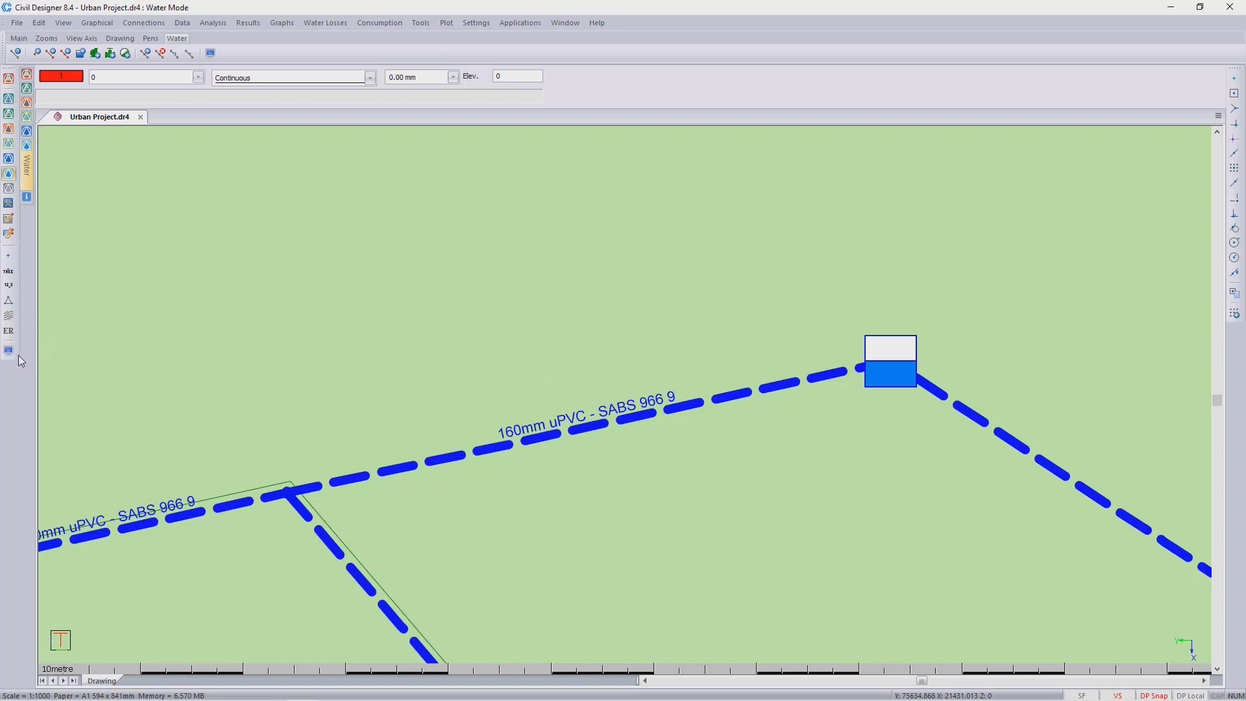
{"action": "left_click", "coordinate": [9, 351]}
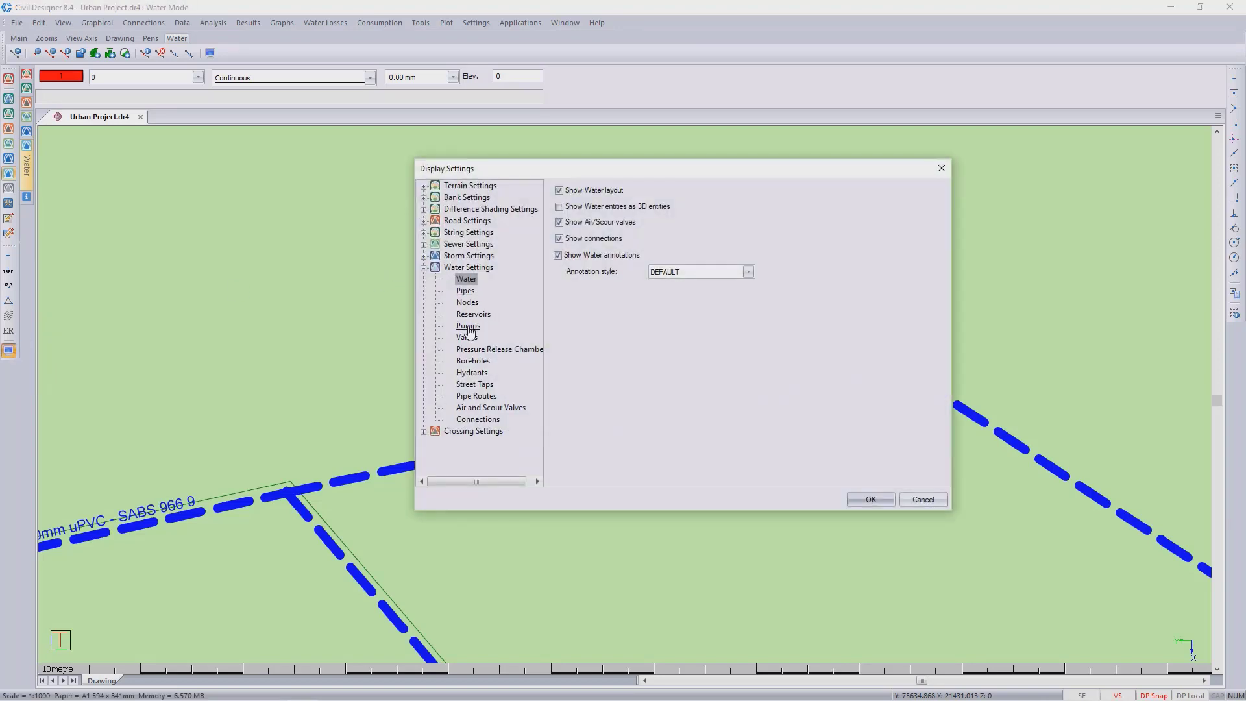
{"action": "left_click", "coordinate": [467, 293]}
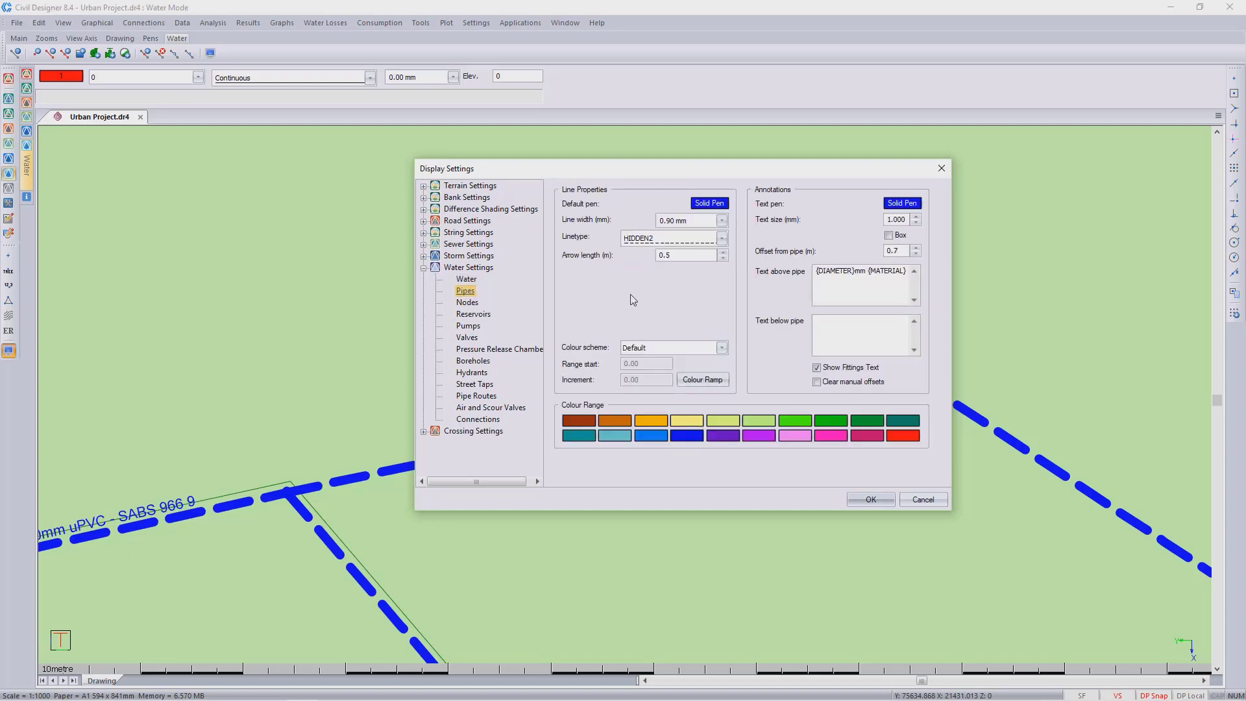
{"action": "left_click_drag", "start_coordinate": [886, 271], "coordinate": [687, 251]}
{"action": "key", "text": "Delete"}
{"action": "key", "text": "Delete"}
{"action": "key", "text": "Delete"}
{"action": "key", "text": "Delete"}
{"action": "key", "text": "Delete"}
{"action": "key", "text": "Delete"}
{"action": "key", "text": "Delete"}
{"action": "key", "text": "Delete"}
{"action": "key", "text": "Delete"}
{"action": "key", "text": "Delete"}
{"action": "key", "text": "Delete"}
{"action": "key", "text": "Delete"}
{"action": "key", "text": "Delete"}
{"action": "key", "text": "Delete"}
{"action": "key", "text": "Delete"}
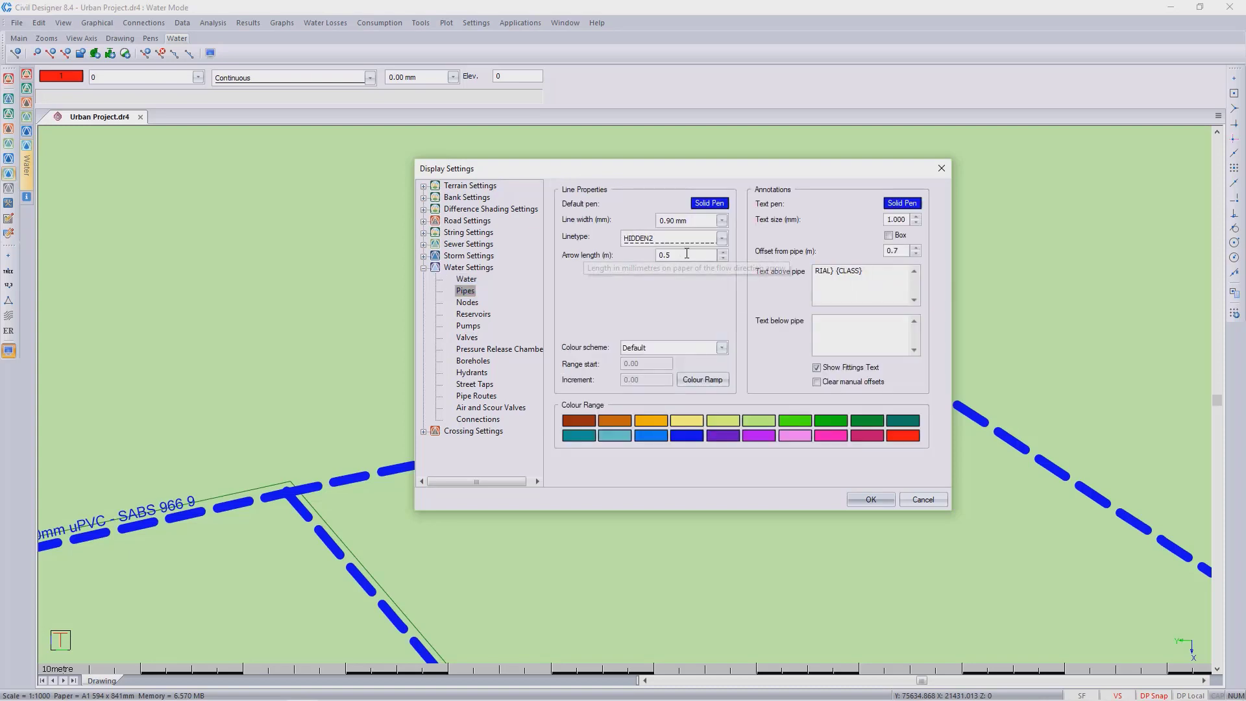
{"action": "right_click", "coordinate": [838, 283]}
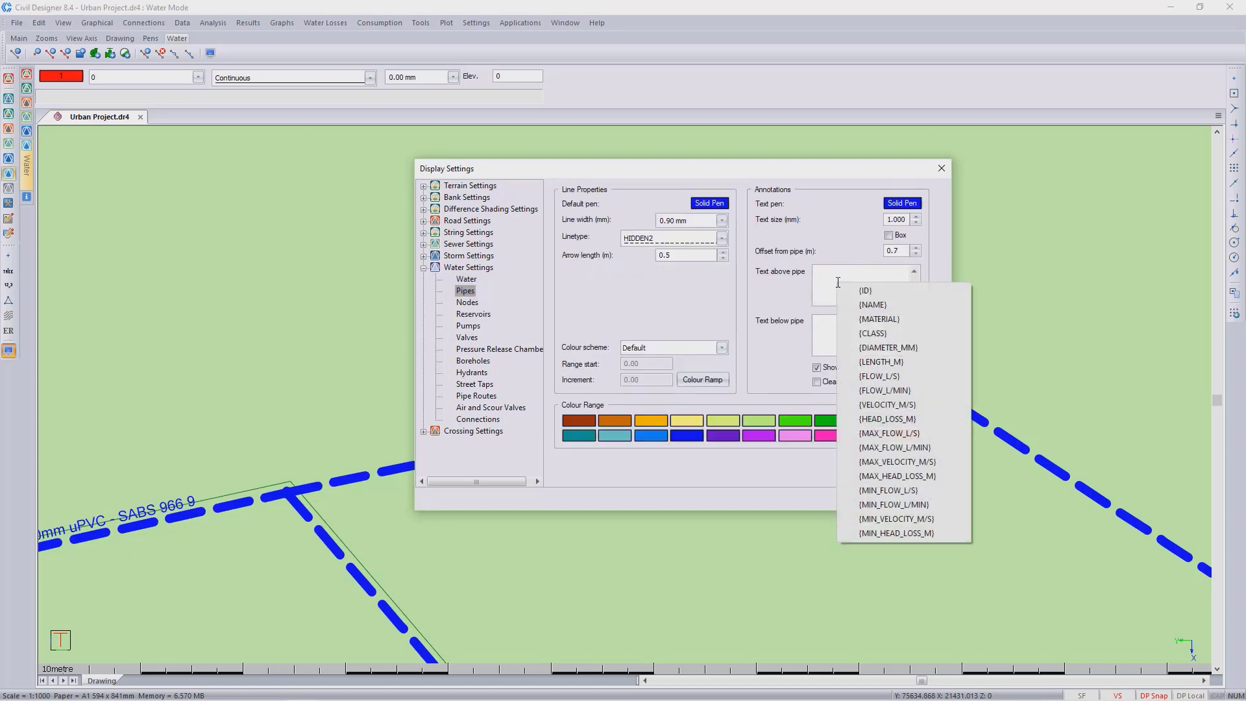
{"action": "left_click", "coordinate": [937, 391]}
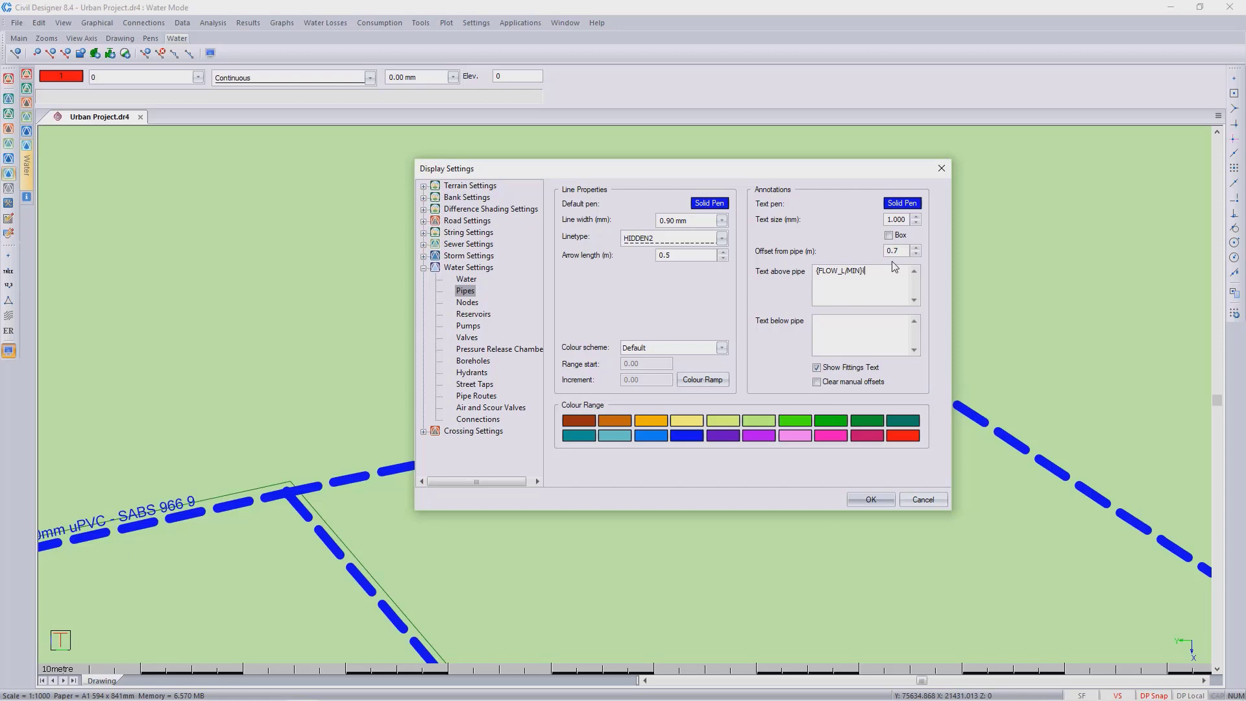
{"action": "type", "text": "l/min"}
{"action": "left_click", "coordinate": [870, 500]}
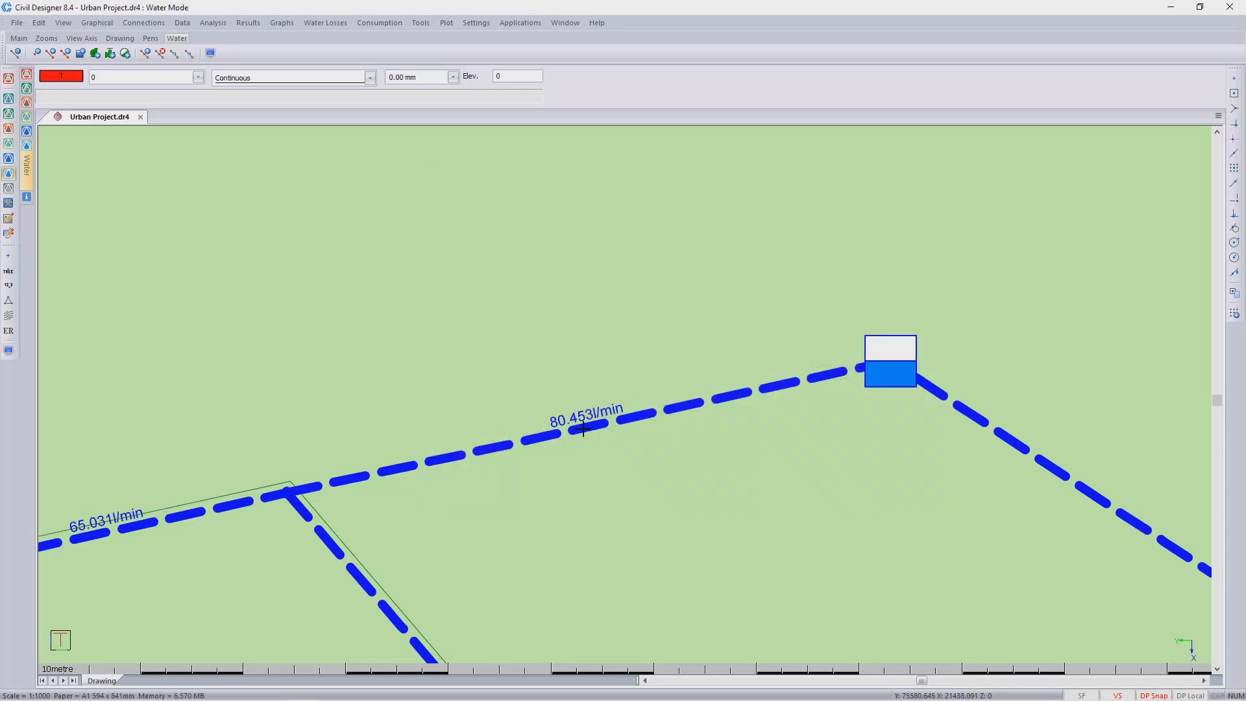
- Limit the pipe flow annotation to one decimal place by changing the field to {FLOW_L/MIN.1}
{"action": "left_click", "coordinate": [8, 350]}
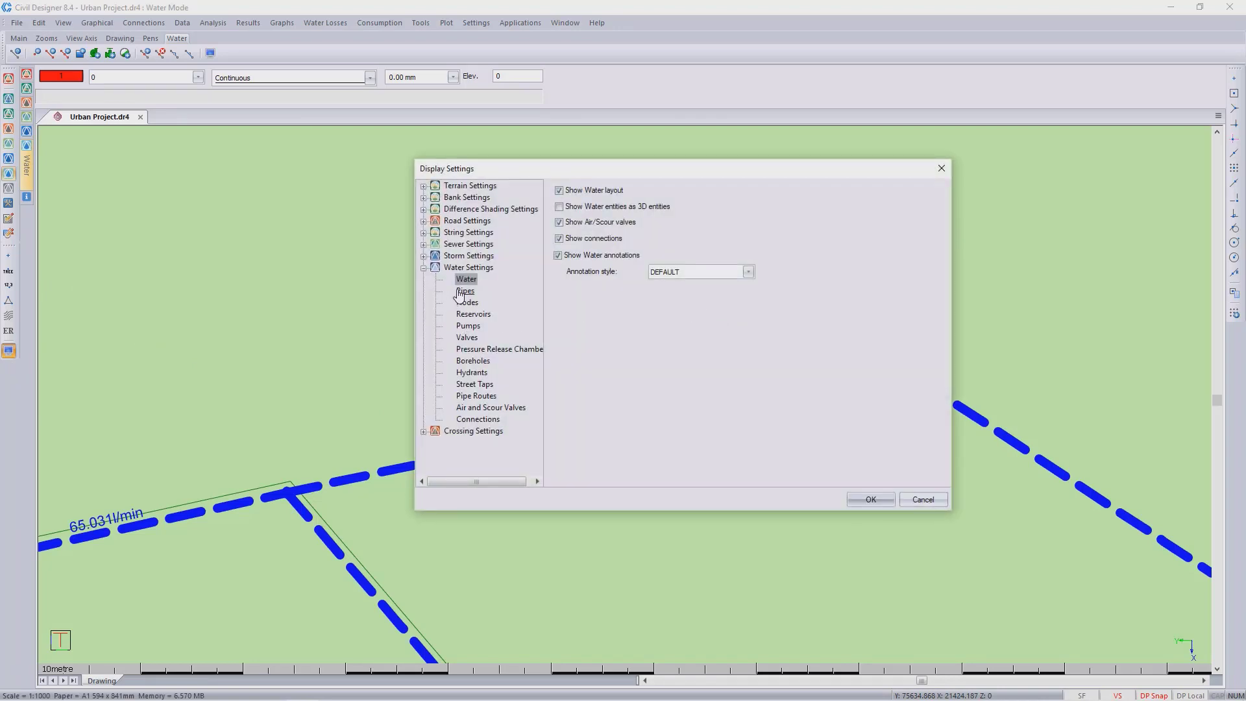
{"action": "left_click", "coordinate": [466, 291]}
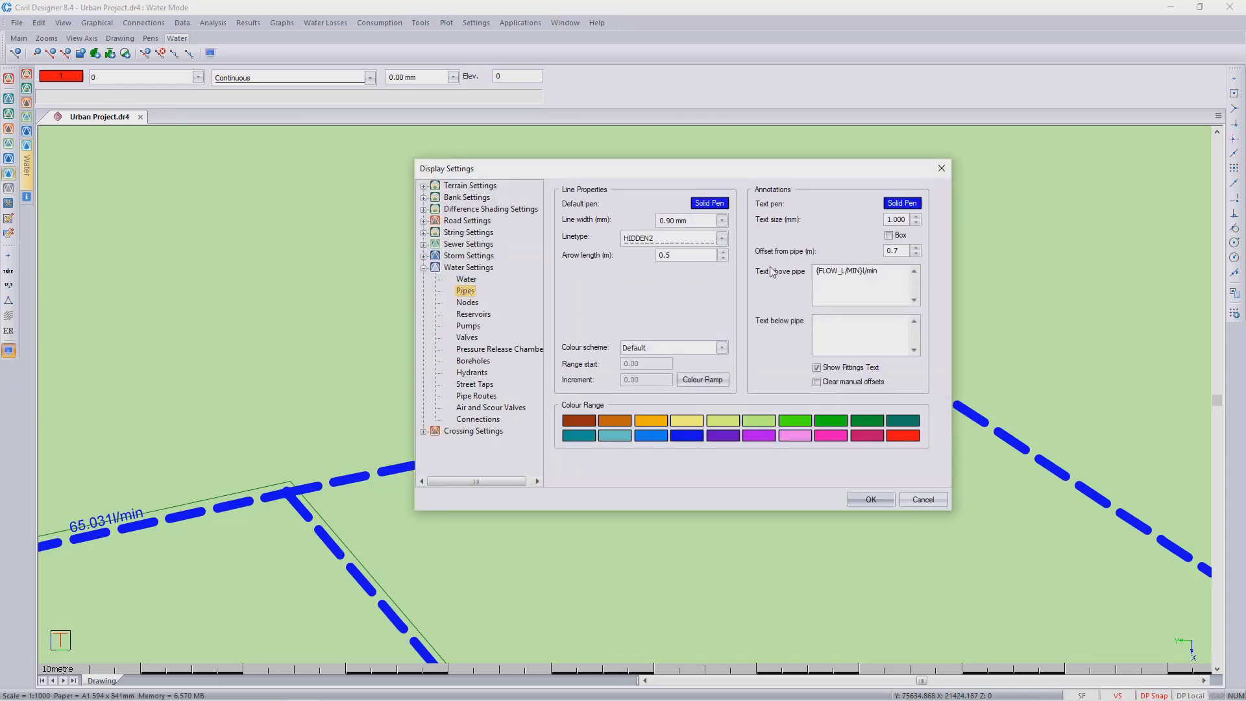
{"action": "left_click", "coordinate": [861, 271]}
{"action": "type", "text": ".1"}
{"action": "left_click", "coordinate": [870, 497]}
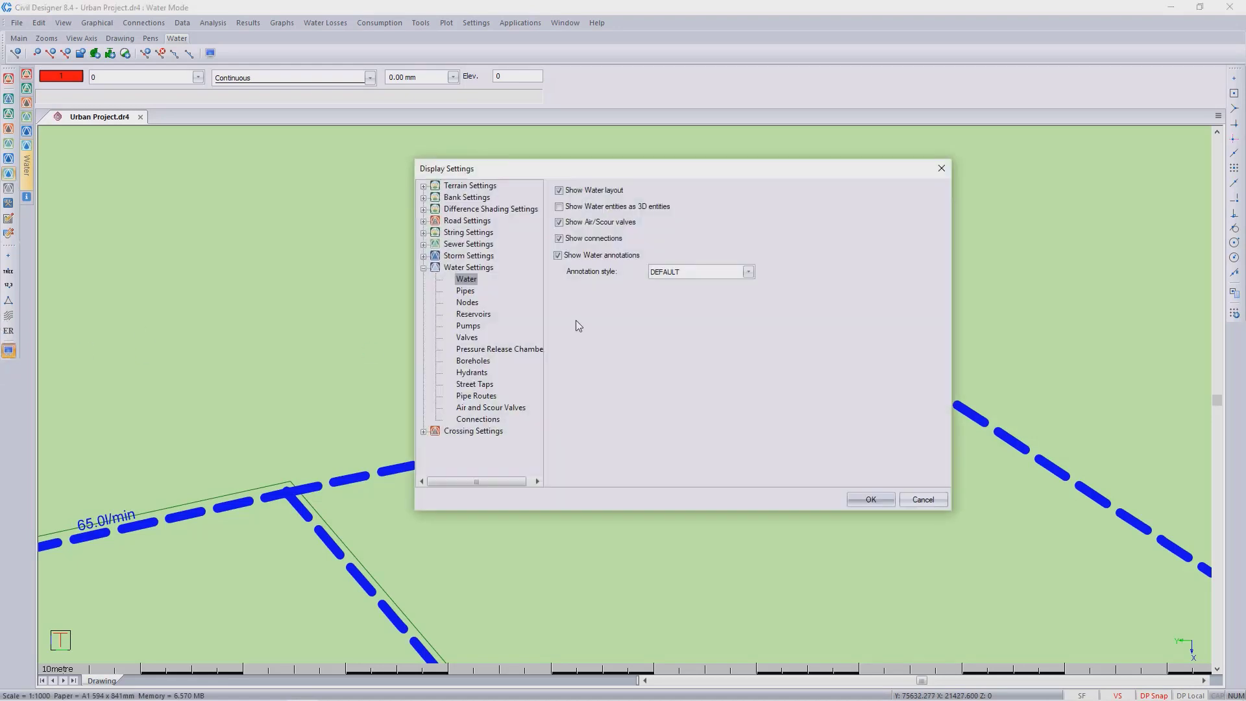
- Add a space between the flow value and the l/min unit in the pipe annotation text
{"action": "left_click", "coordinate": [466, 291]}
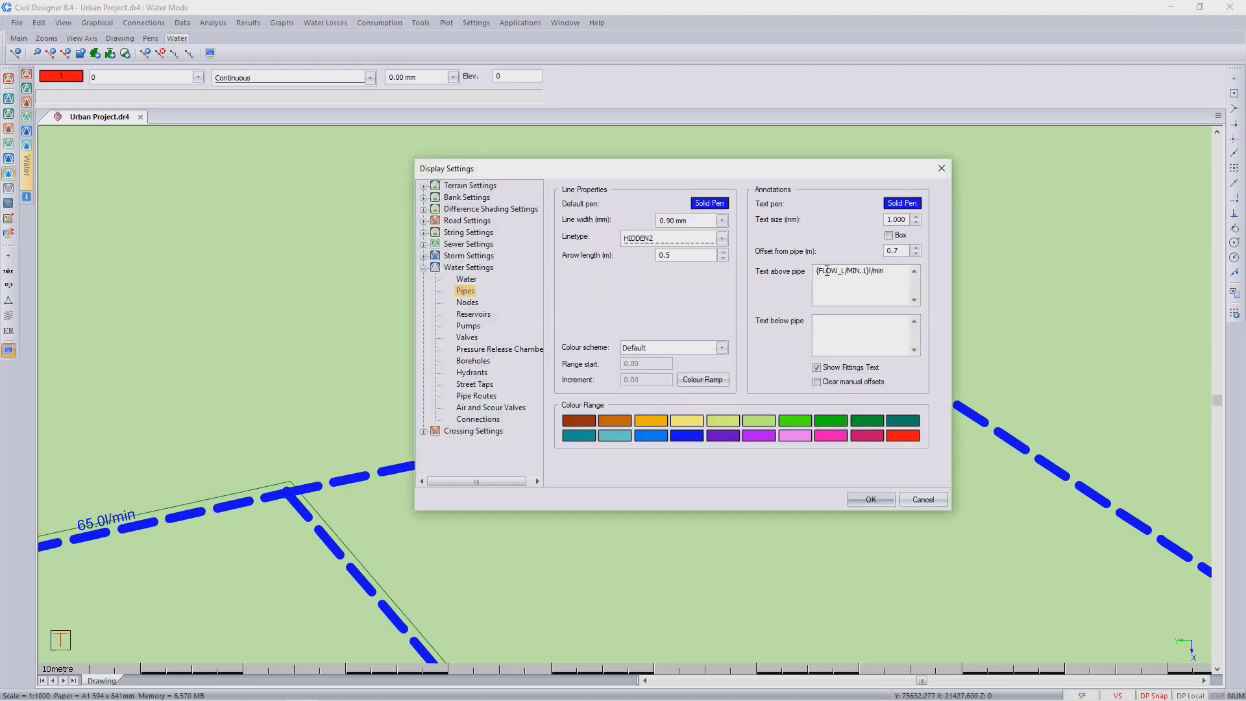
{"action": "left_click", "coordinate": [868, 274]}
{"action": "type", "text": "}"}
{"action": "left_click", "coordinate": [862, 504]}
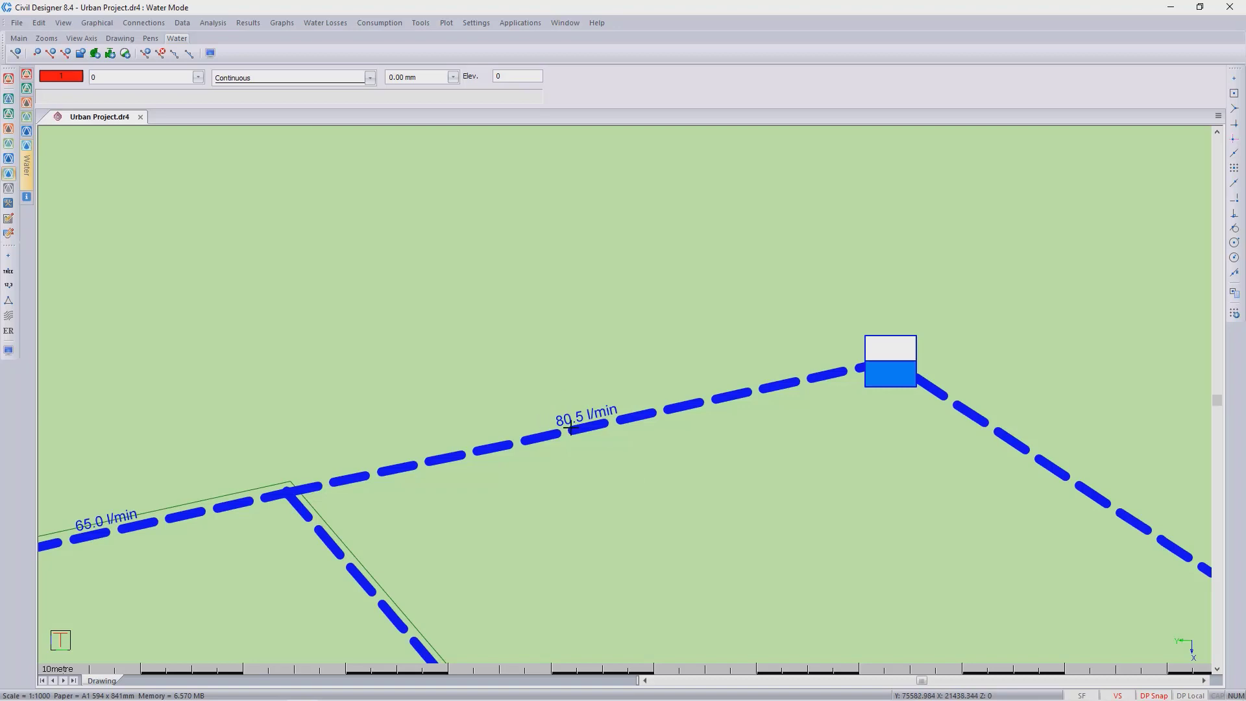
- Display the flow graph of the pipe connected to the reservoir, then close it
{"action": "mouse_move", "coordinate": [674, 453]}
{"action": "left_mouse_down"}
{"action": "mouse_move", "coordinate": [609, 398]}
{"action": "mouse_move", "coordinate": [619, 409]}
{"action": "left_mouse_up"}
{"action": "right_click", "coordinate": [619, 409]}
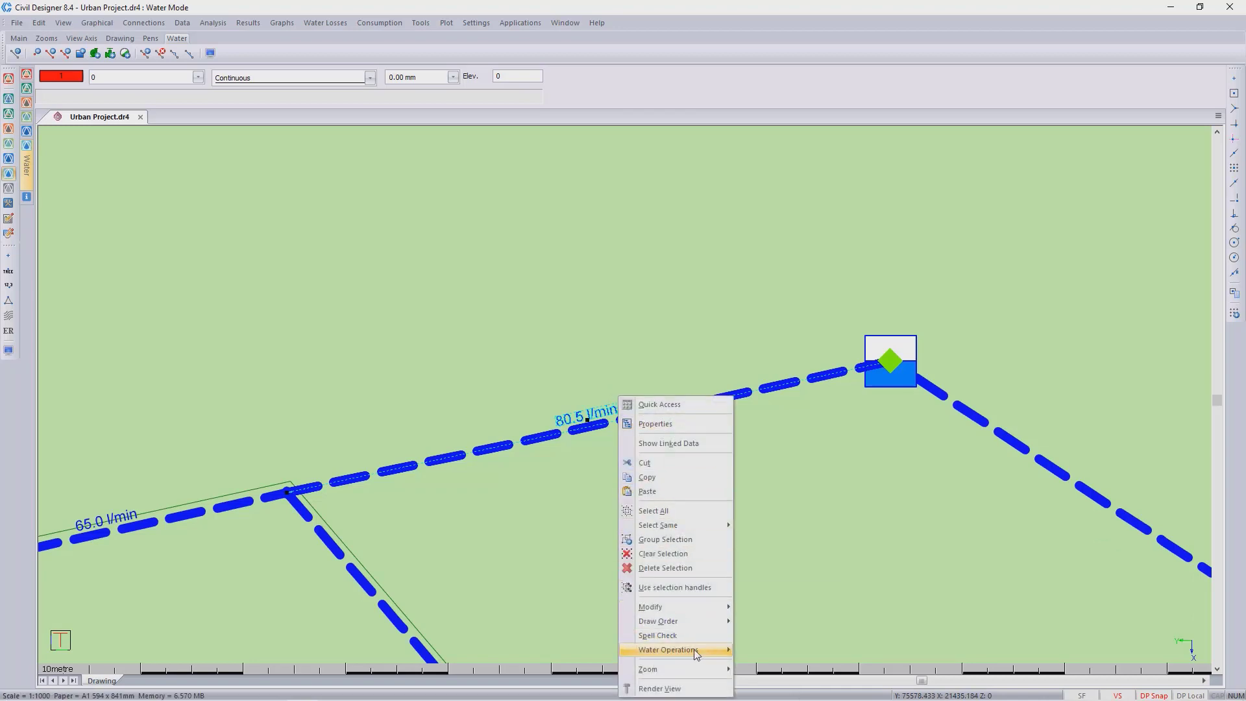
{"action": "mouse_move", "coordinate": [694, 649]}
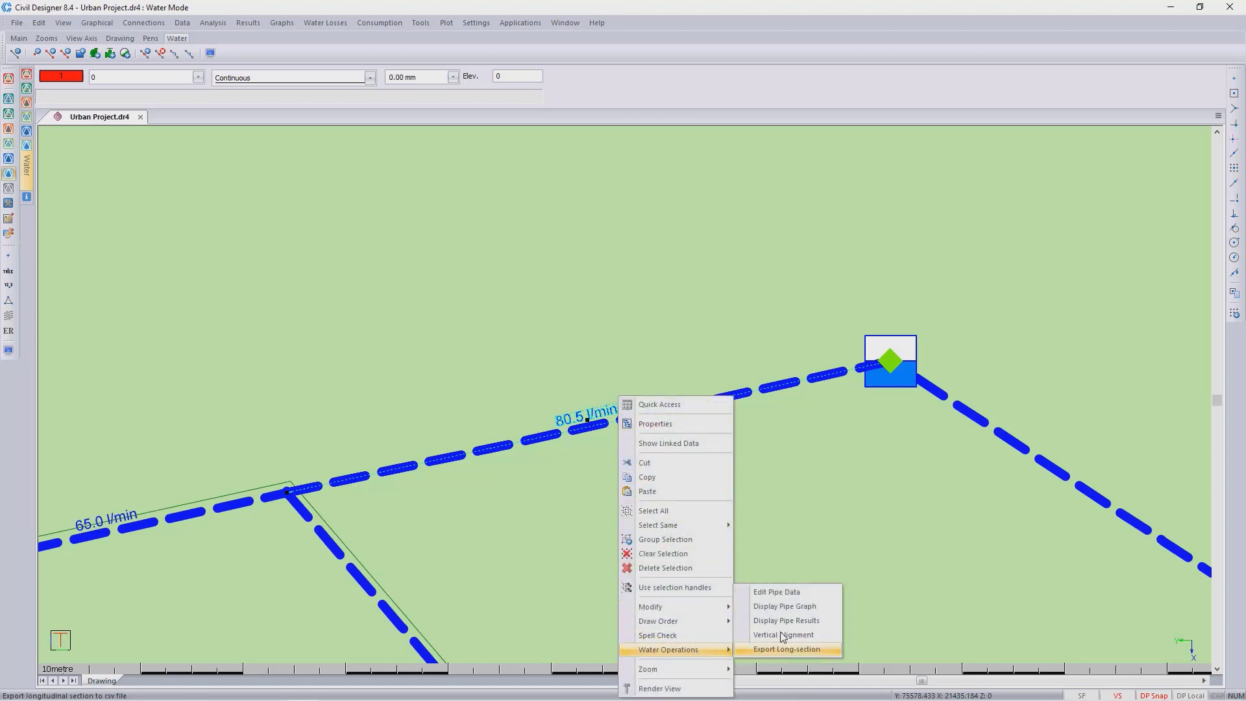
{"action": "left_click", "coordinate": [812, 607]}
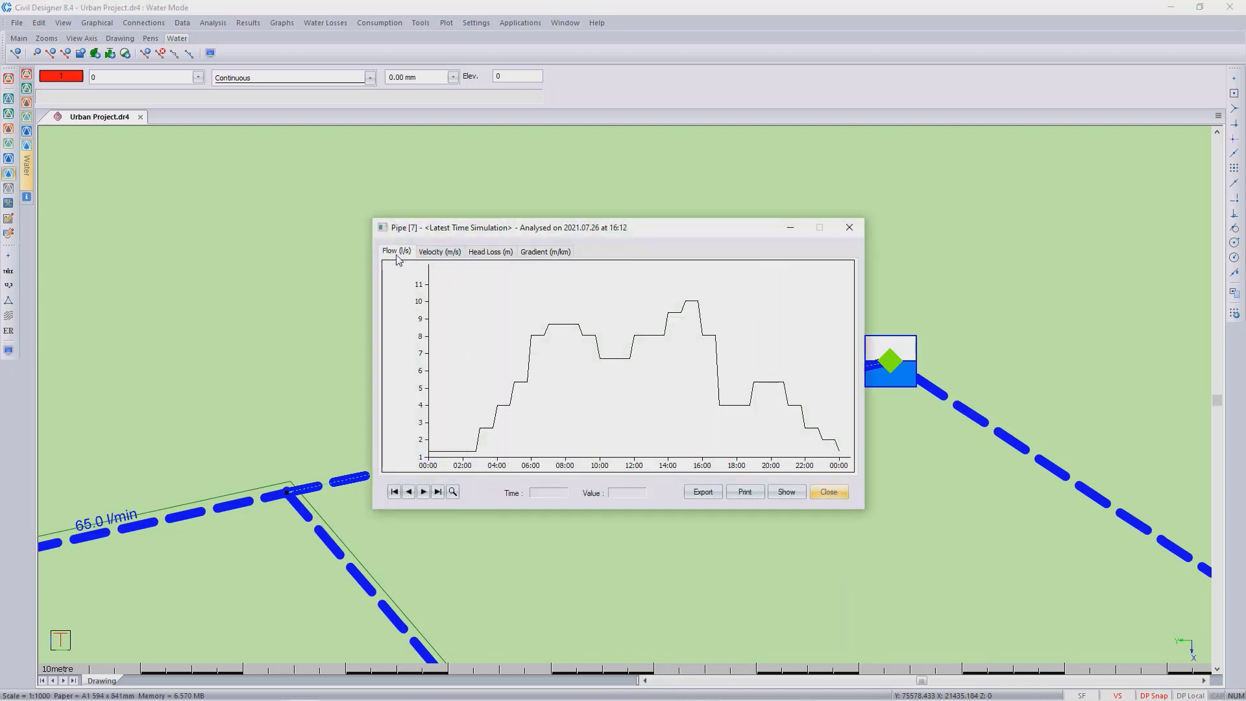
{"action": "left_click_drag", "start_coordinate": [469, 307], "coordinate": [698, 305]}
{"action": "left_click", "coordinate": [852, 231]}
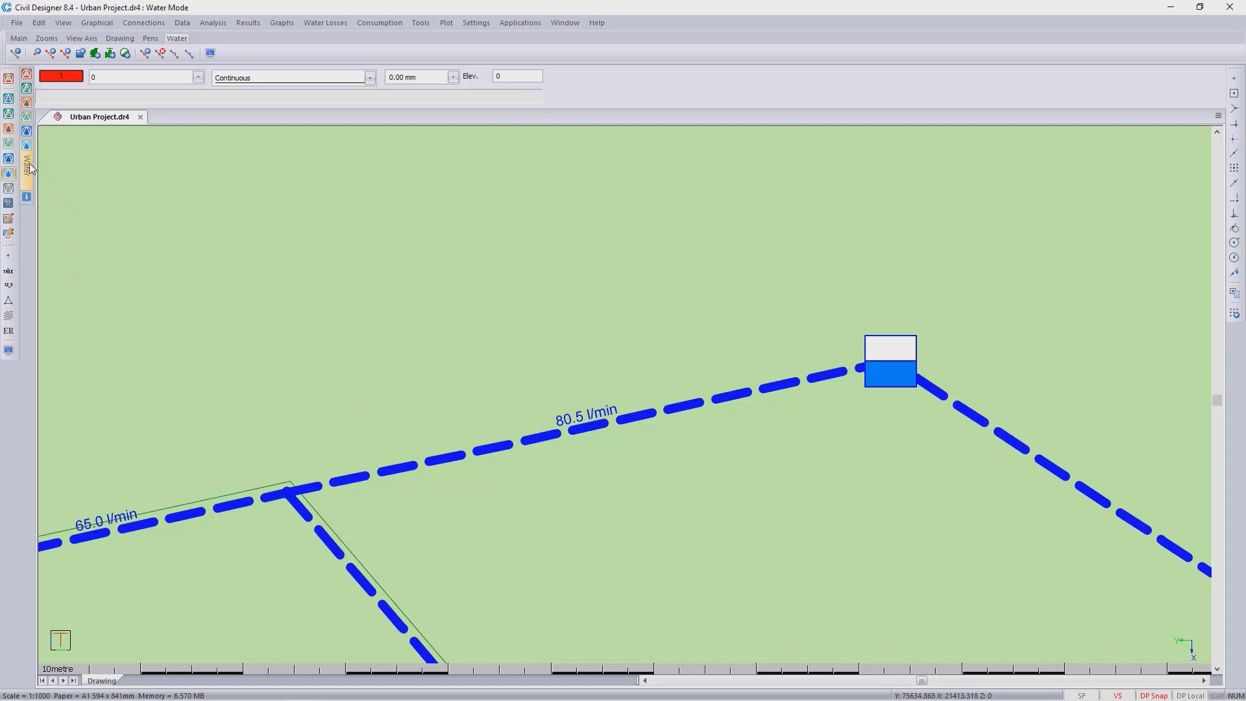
- Show the latest time simulation's results for the 16:00 time step in the drawing
{"action": "mouse_move", "coordinate": [29, 168]}
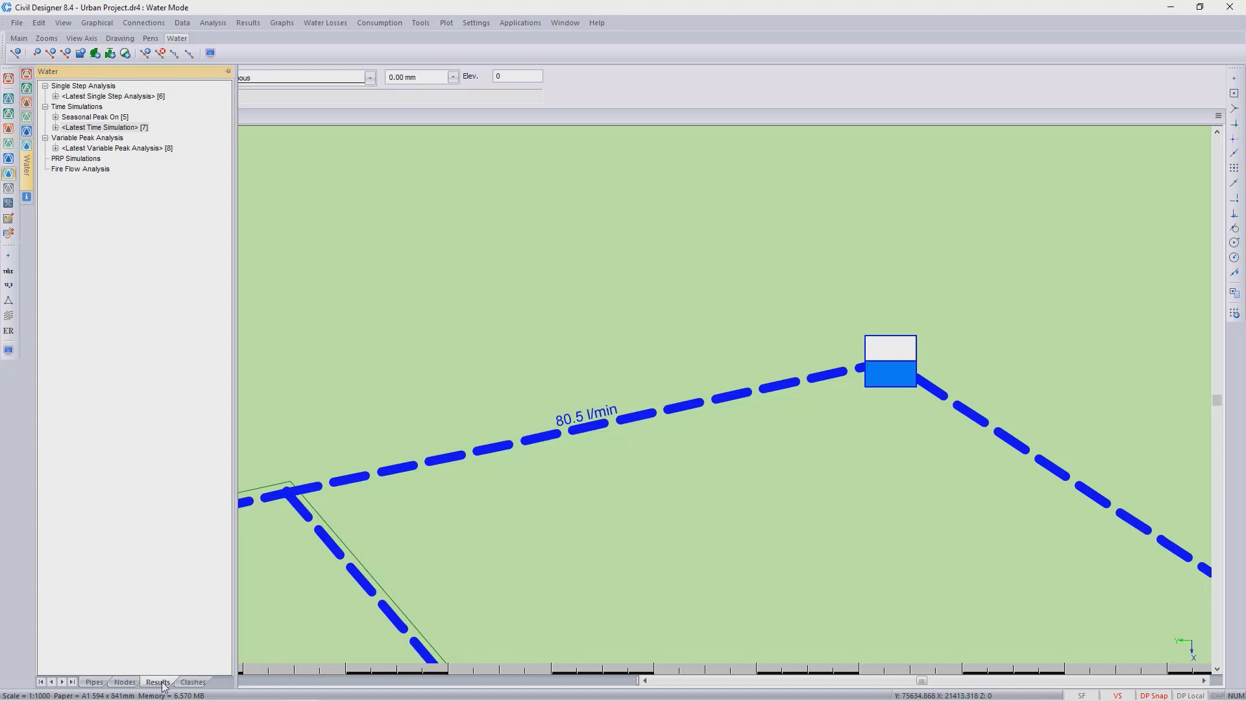
{"action": "left_click", "coordinate": [55, 128]}
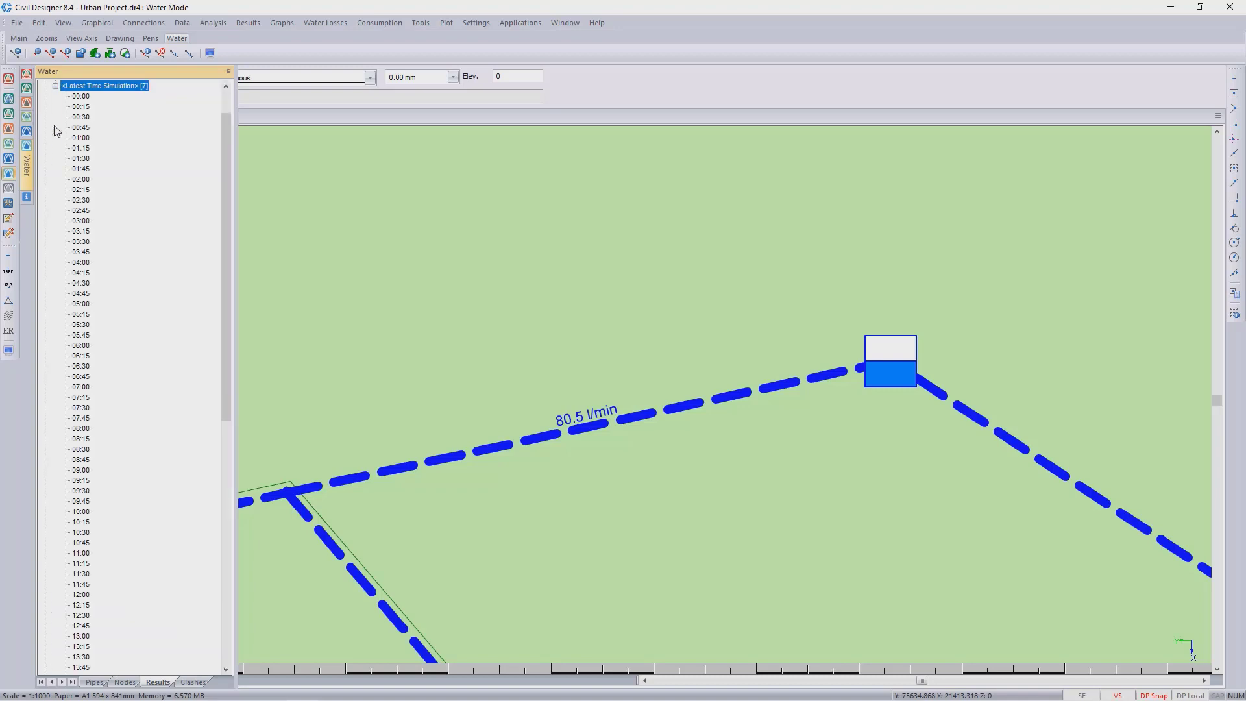
{"action": "scroll", "coordinate": [96, 493], "scroll_direction": "down", "scroll_amount": 10}
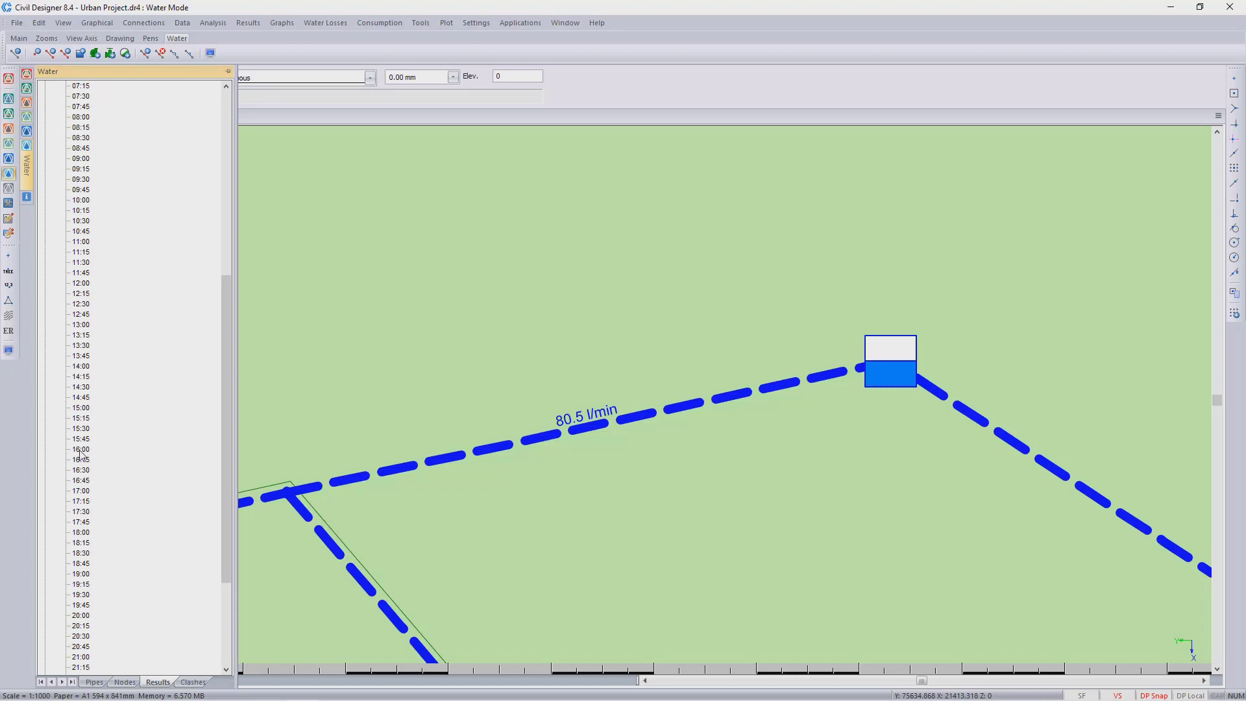
{"action": "left_click", "coordinate": [80, 450]}
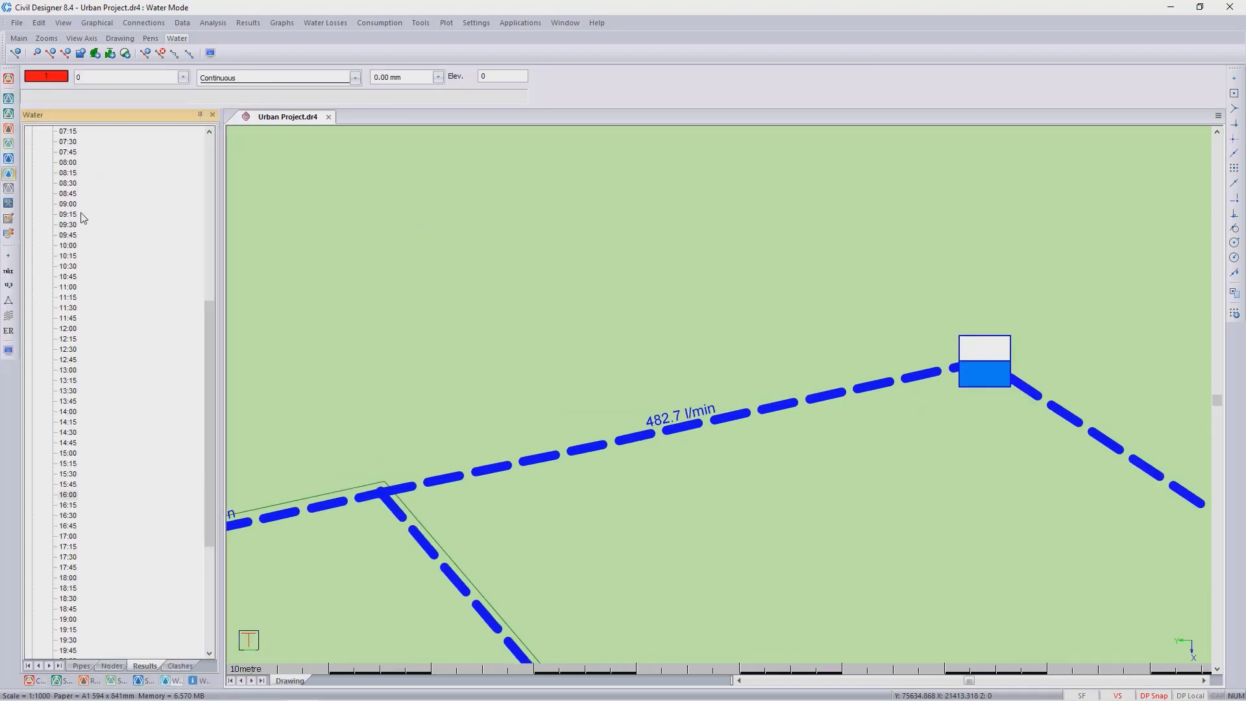
{"action": "scroll", "coordinate": [120, 353], "scroll_direction": "down", "scroll_amount": 2}
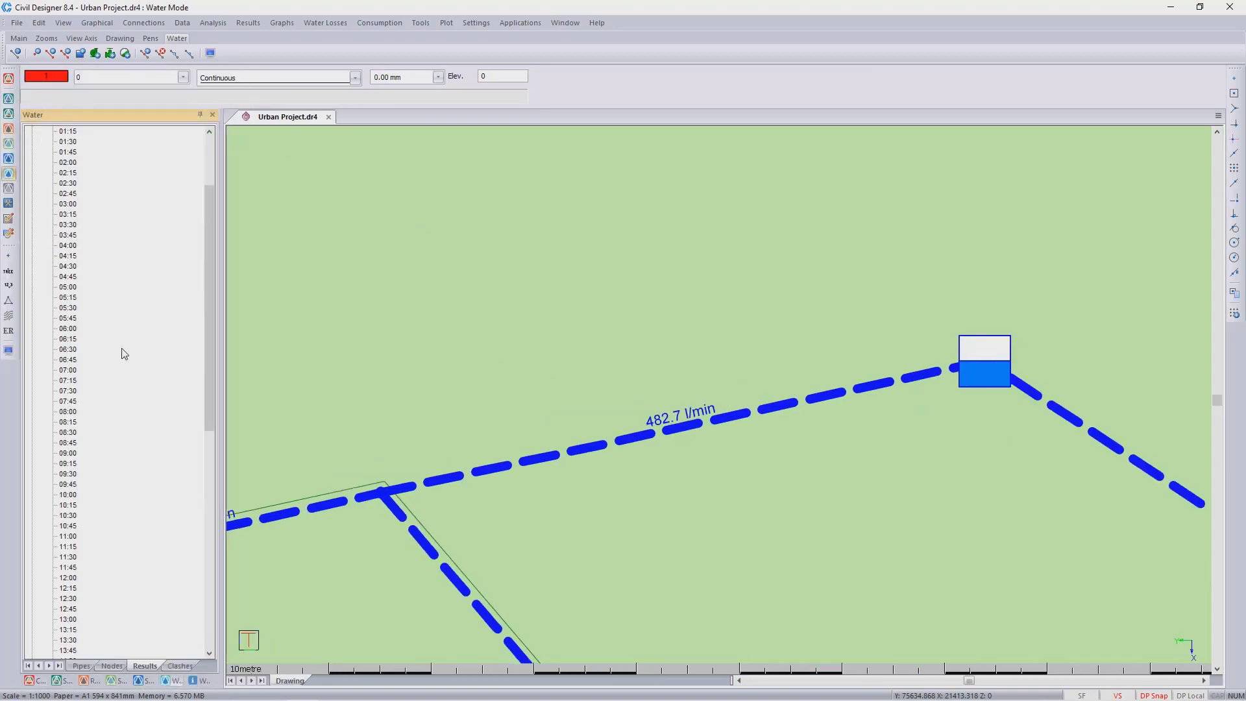
{"action": "scroll", "coordinate": [120, 353], "scroll_direction": "up", "scroll_amount": 2}
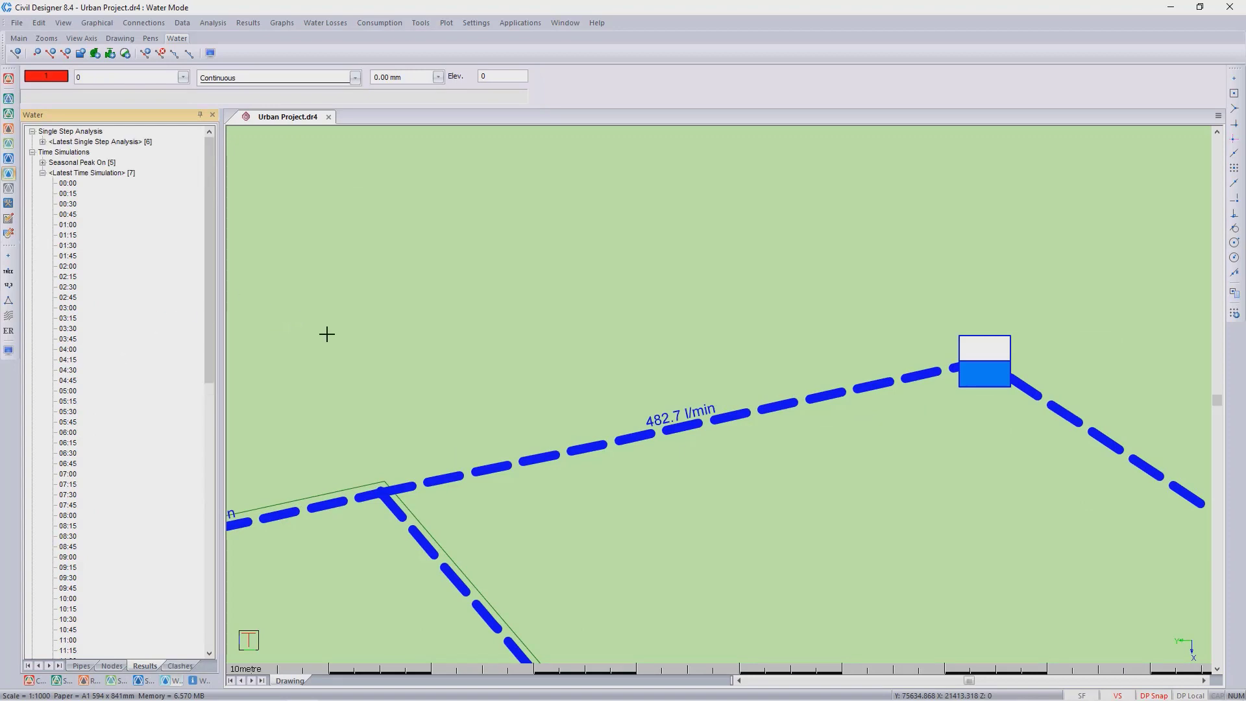
{"action": "middle_click_drag", "start_coordinate": [538, 446], "coordinate": [604, 349]}
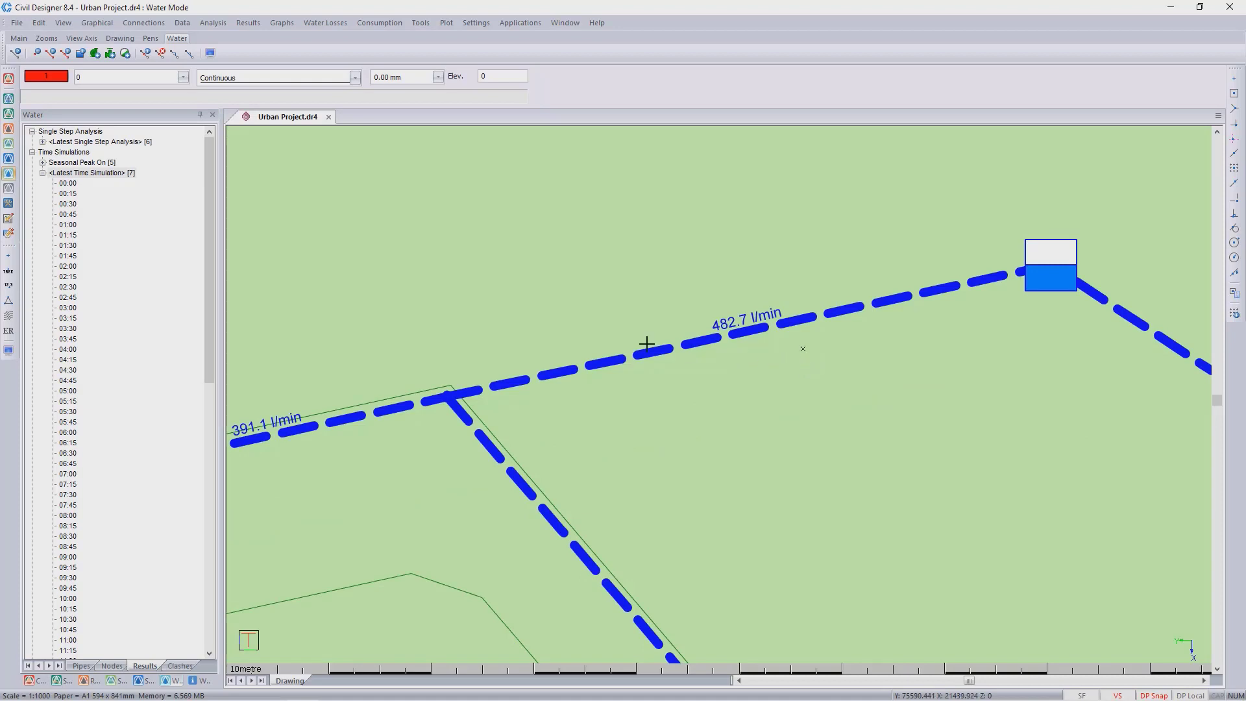
- Run a time simulation with the seasonal peak factor applied, and show the Seasonal Peak On run's 01:45 results
{"action": "left_click", "coordinate": [221, 21]}
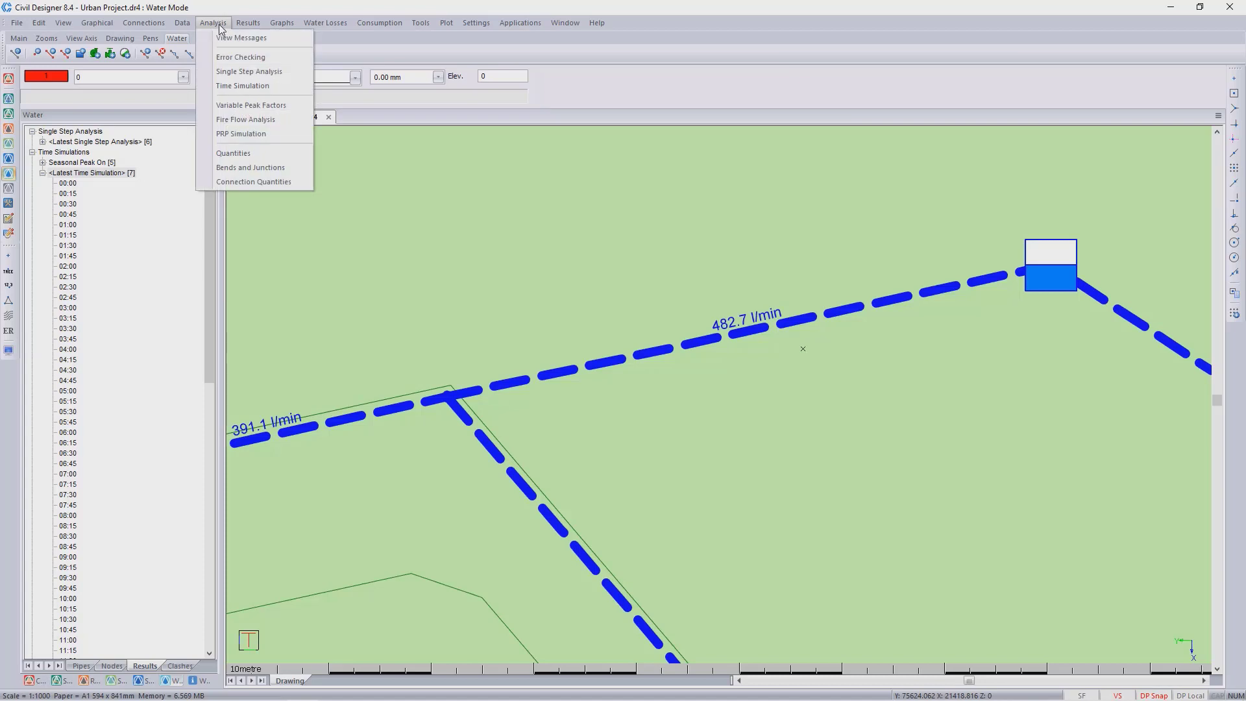
{"action": "left_click", "coordinate": [255, 87]}
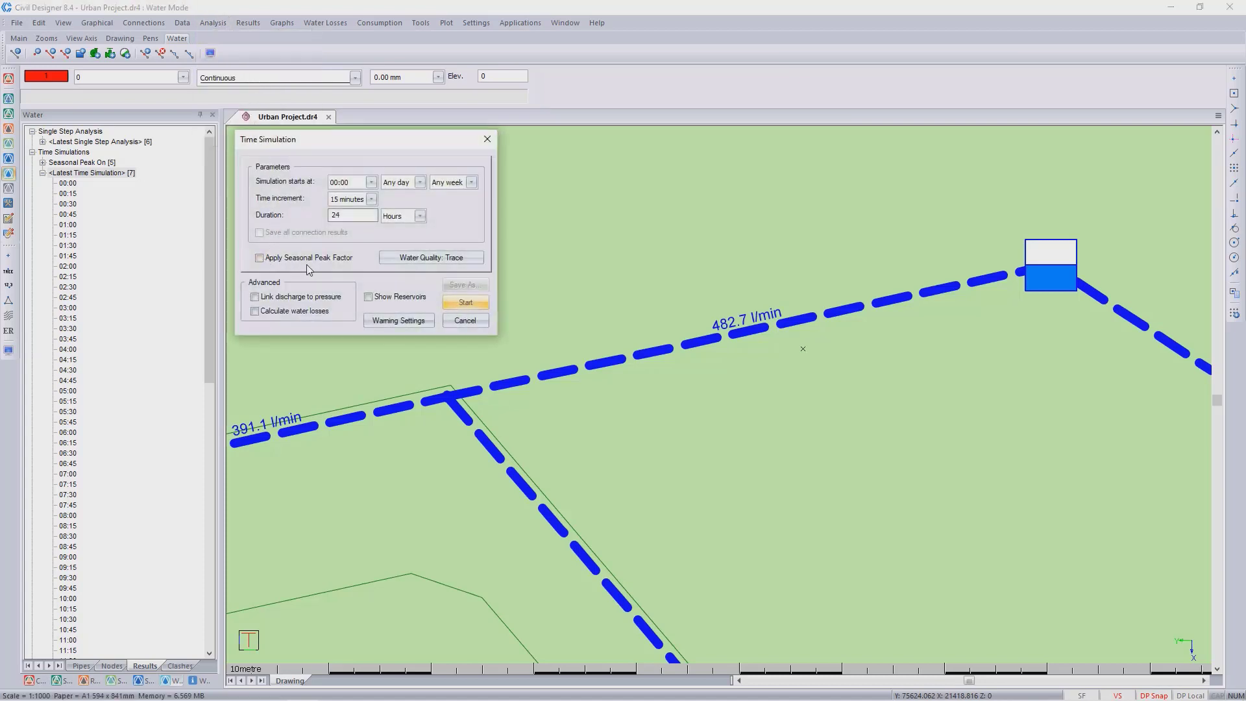
{"action": "left_click", "coordinate": [270, 265]}
{"action": "left_click", "coordinate": [473, 321]}
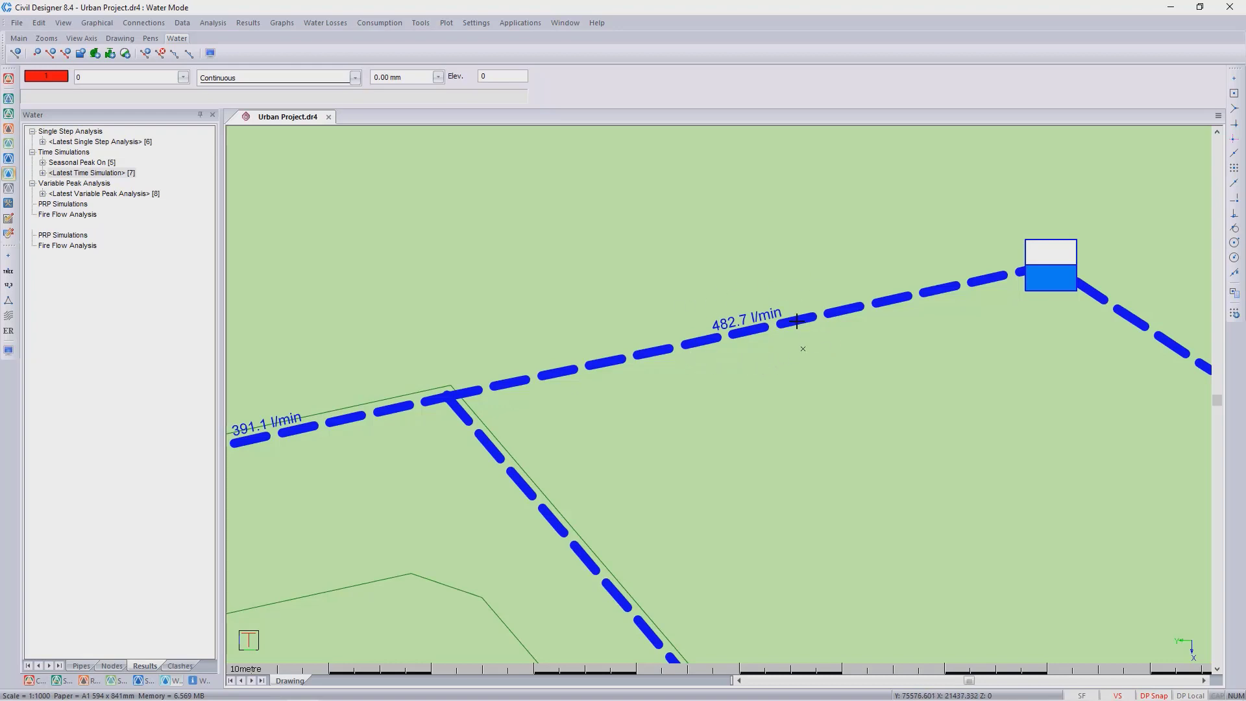
{"action": "left_click", "coordinate": [44, 163]}
{"action": "left_click", "coordinate": [67, 214]}
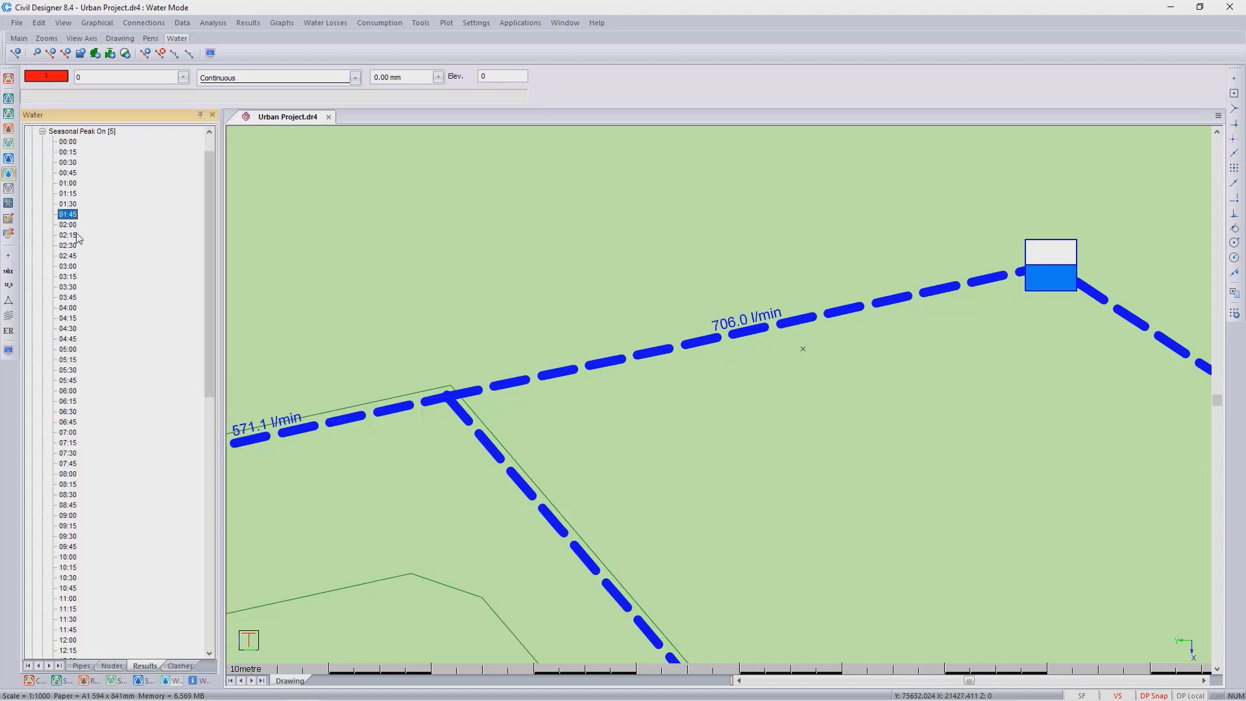
- Display the flow graph of the pipe connected to the reservoir for the Seasonal Peak On run, then close it
{"action": "left_click", "coordinate": [746, 330]}
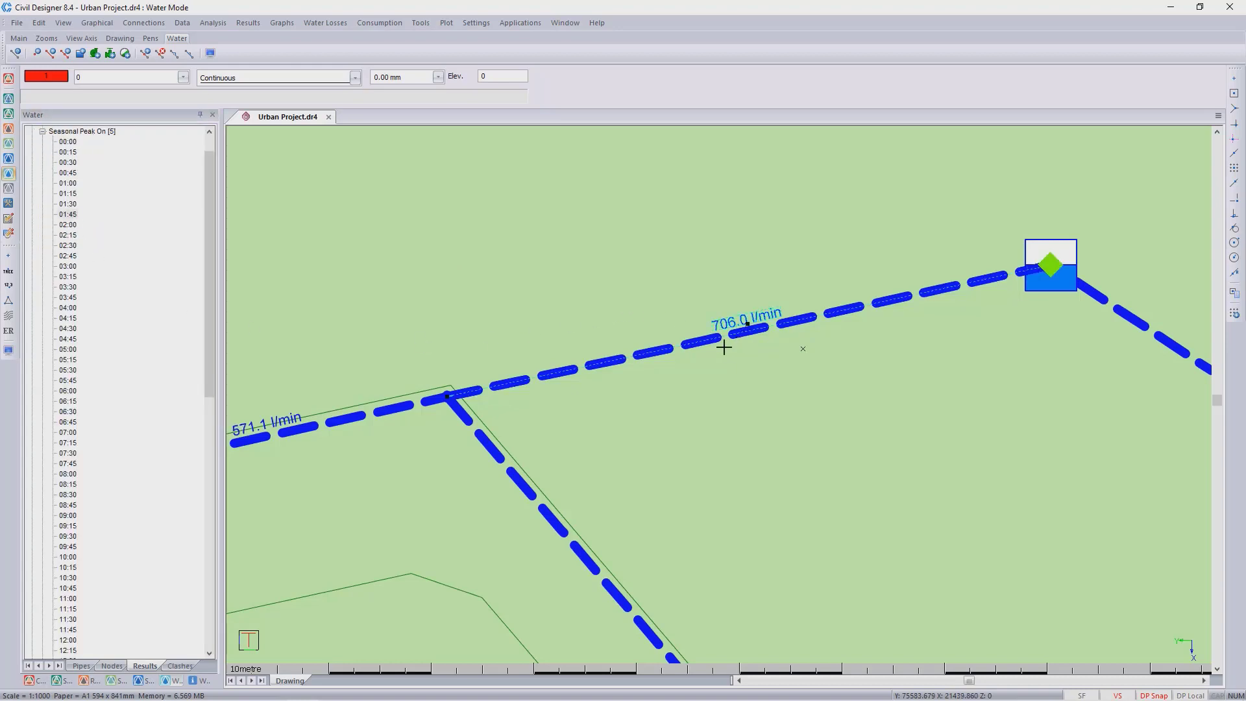
{"action": "right_click", "coordinate": [736, 345]}
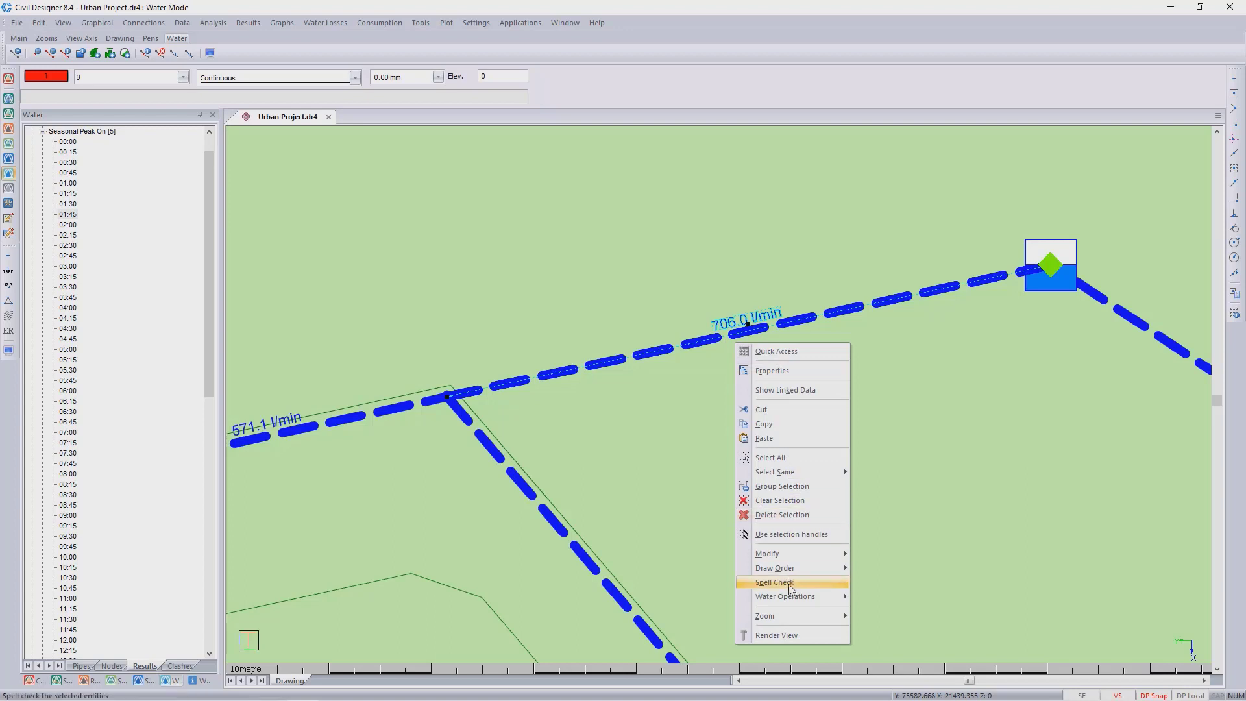
{"action": "mouse_move", "coordinate": [788, 600]}
{"action": "left_click", "coordinate": [927, 613]}
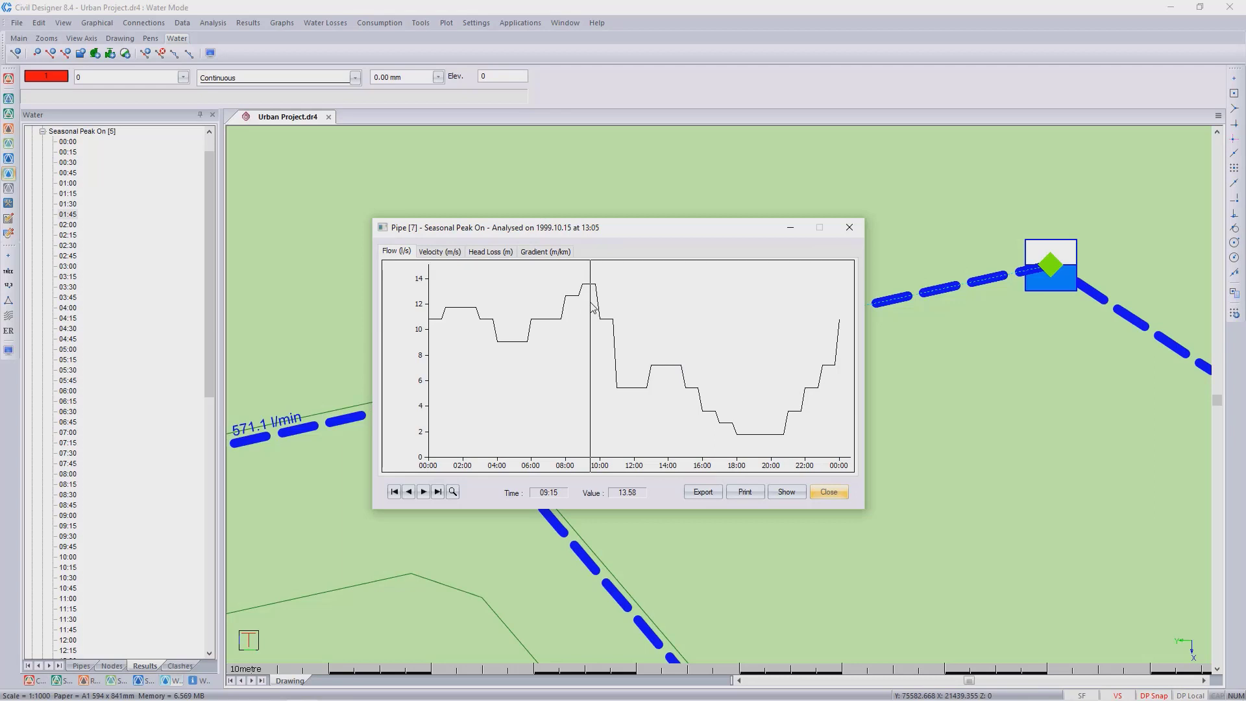
{"action": "left_click", "coordinate": [849, 228]}
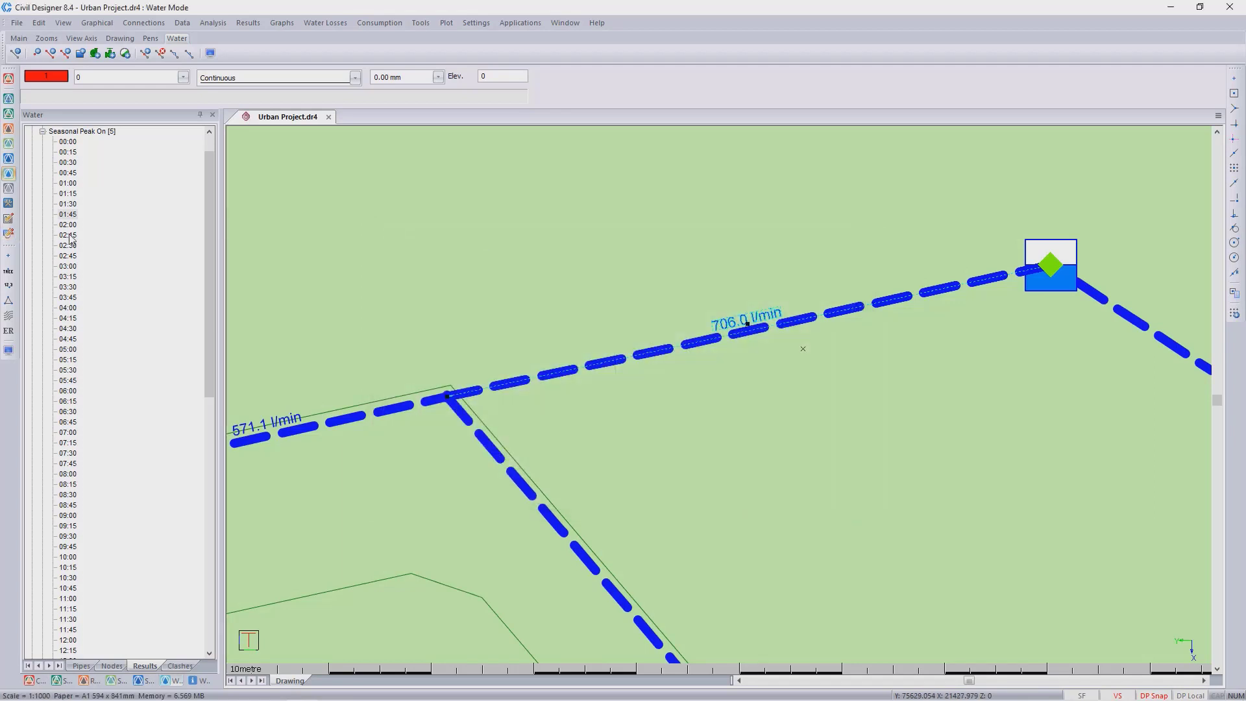
- Show the Seasonal Peak On run's results for the 09:15 time step in the drawing
{"action": "left_click", "coordinate": [67, 526]}
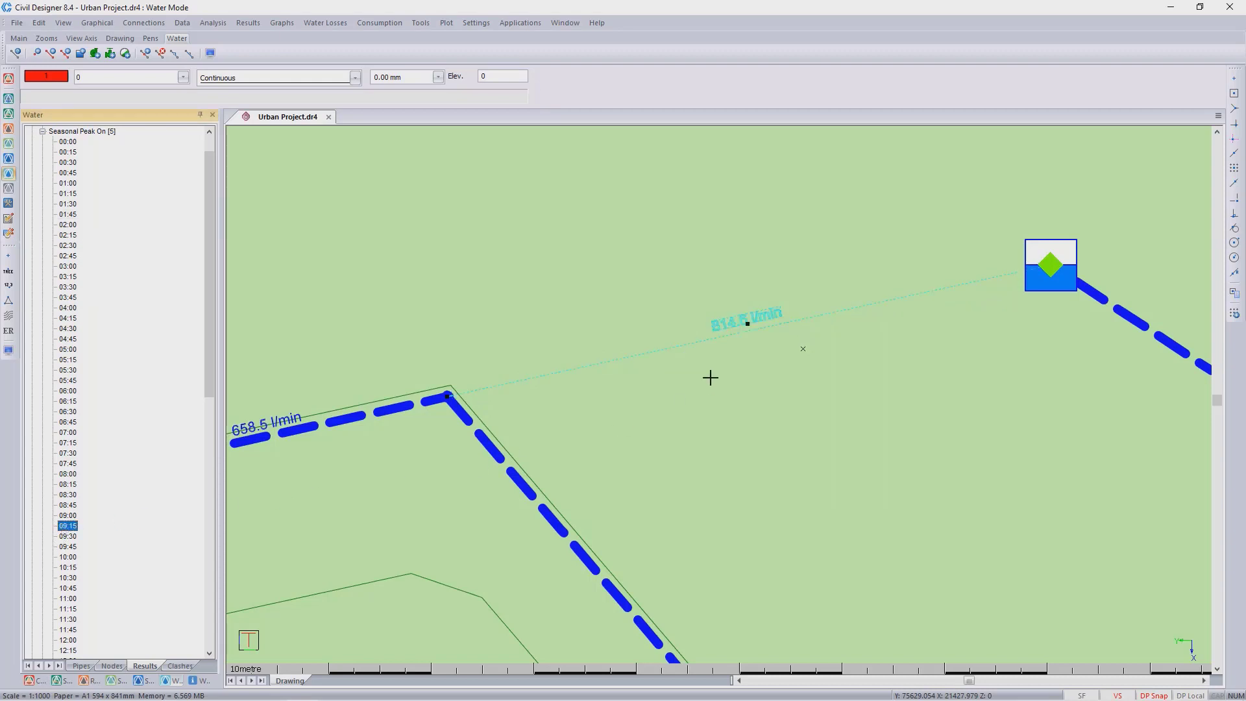
{"action": "left_click", "coordinate": [756, 265]}
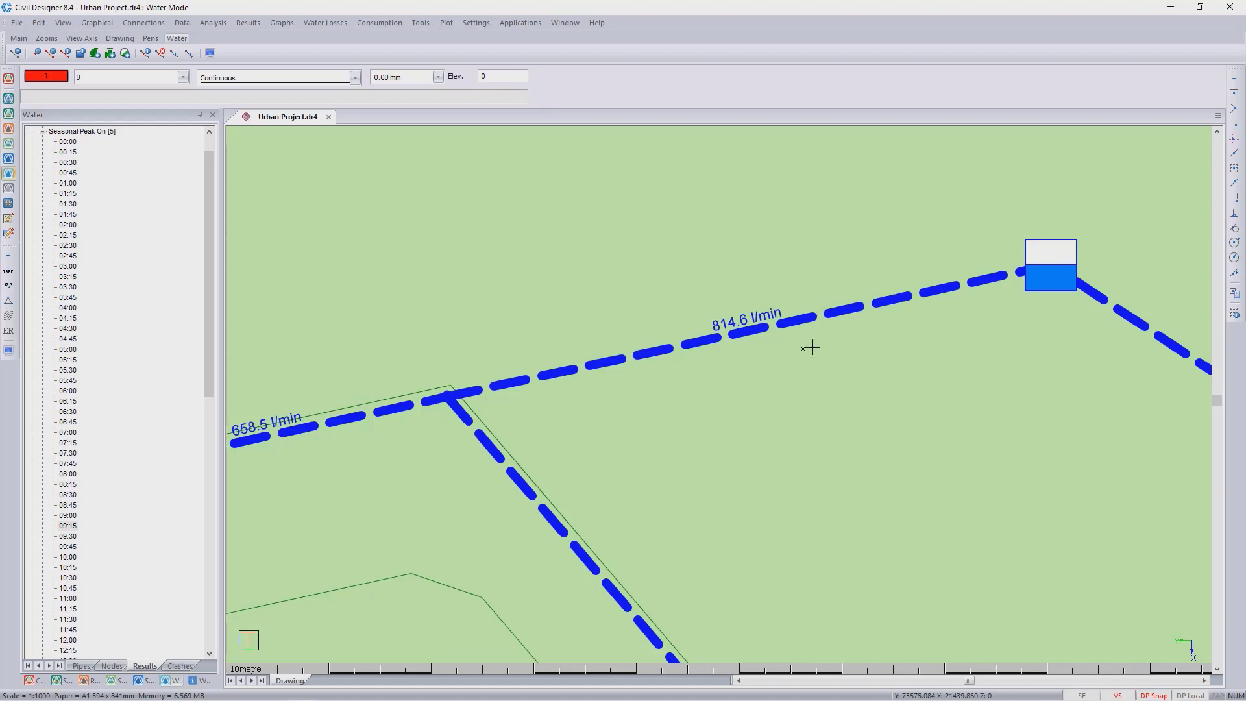
- Switch back to the latest time simulation and show its 16:00 time step results
{"action": "left_click", "coordinate": [42, 132]}
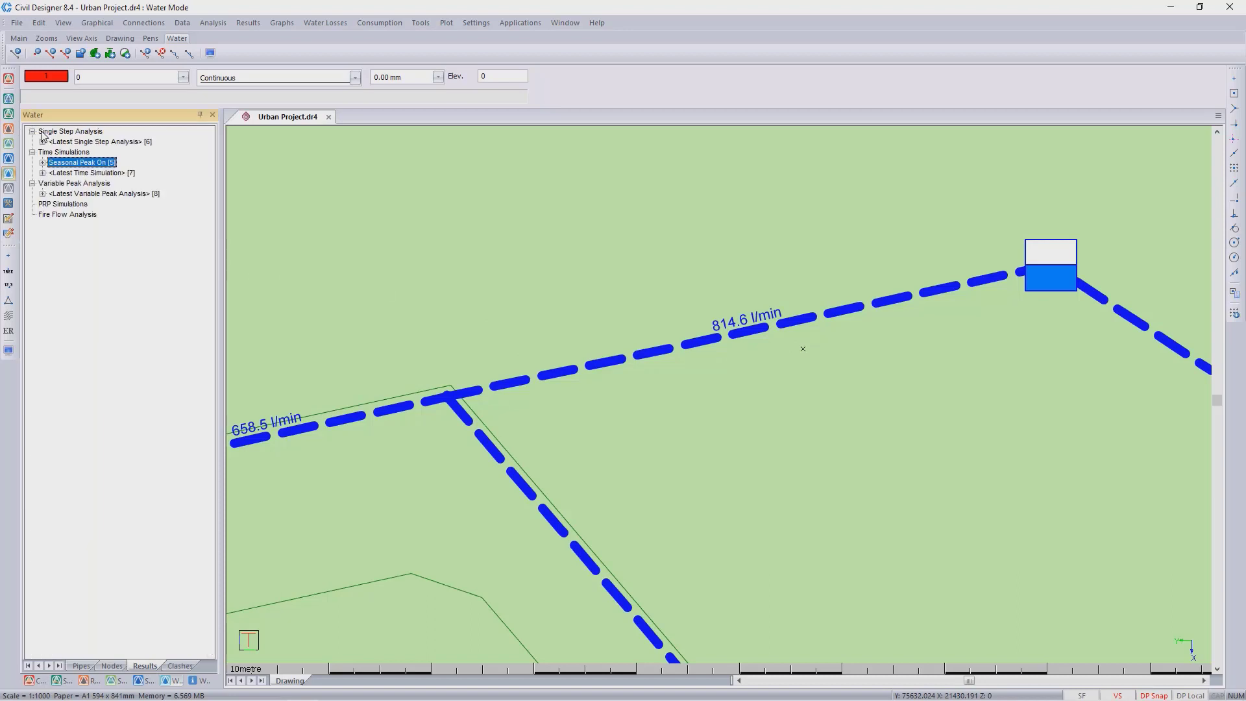
{"action": "left_click", "coordinate": [42, 172]}
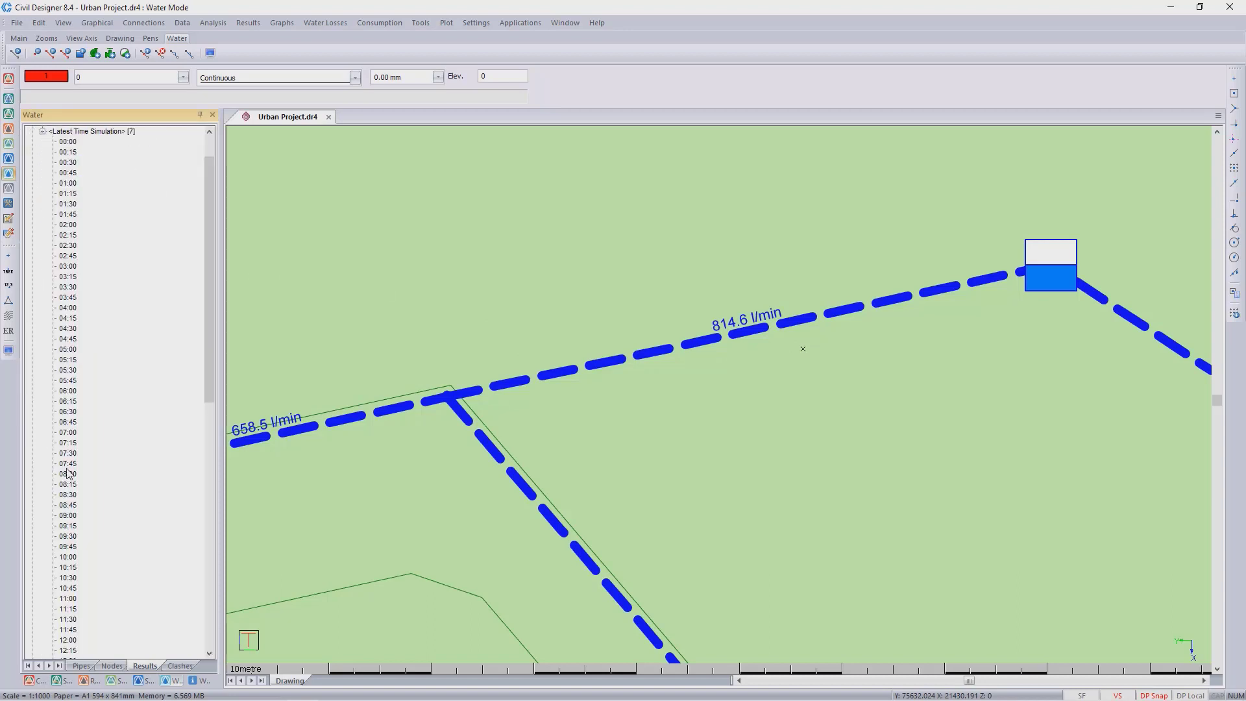
{"action": "scroll", "coordinate": [68, 475], "scroll_direction": "down", "scroll_amount": 6}
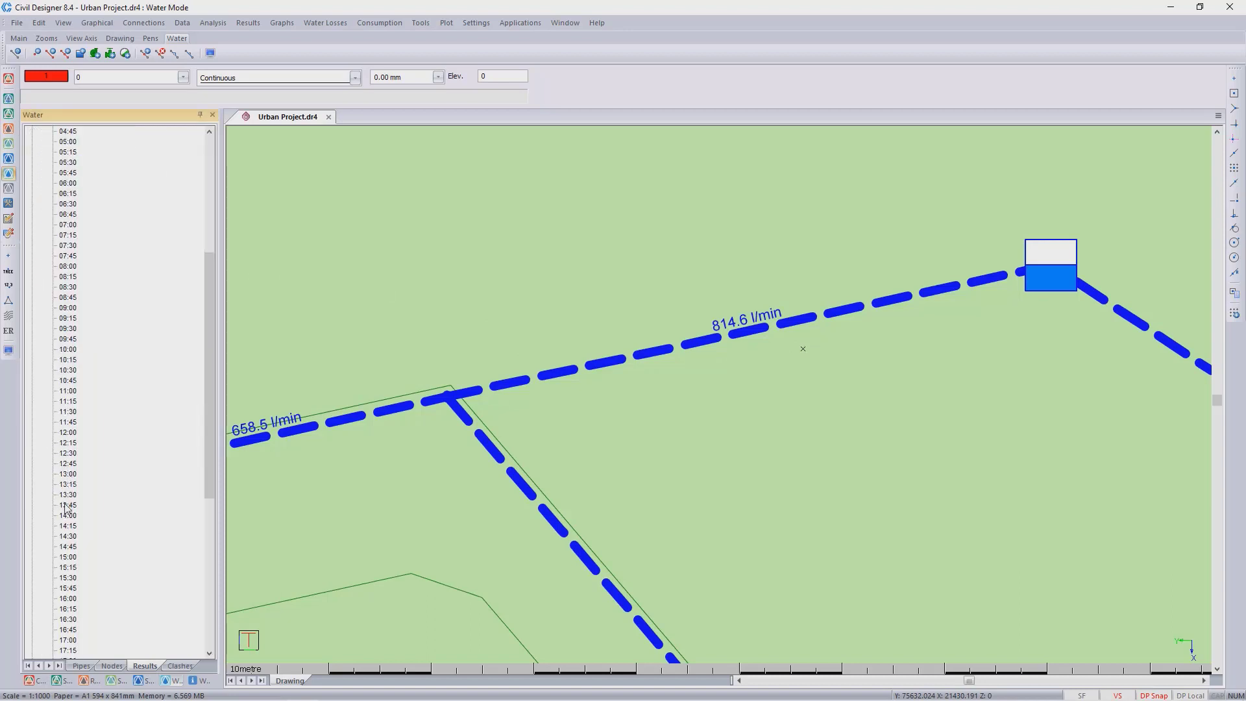
{"action": "left_click", "coordinate": [67, 598]}
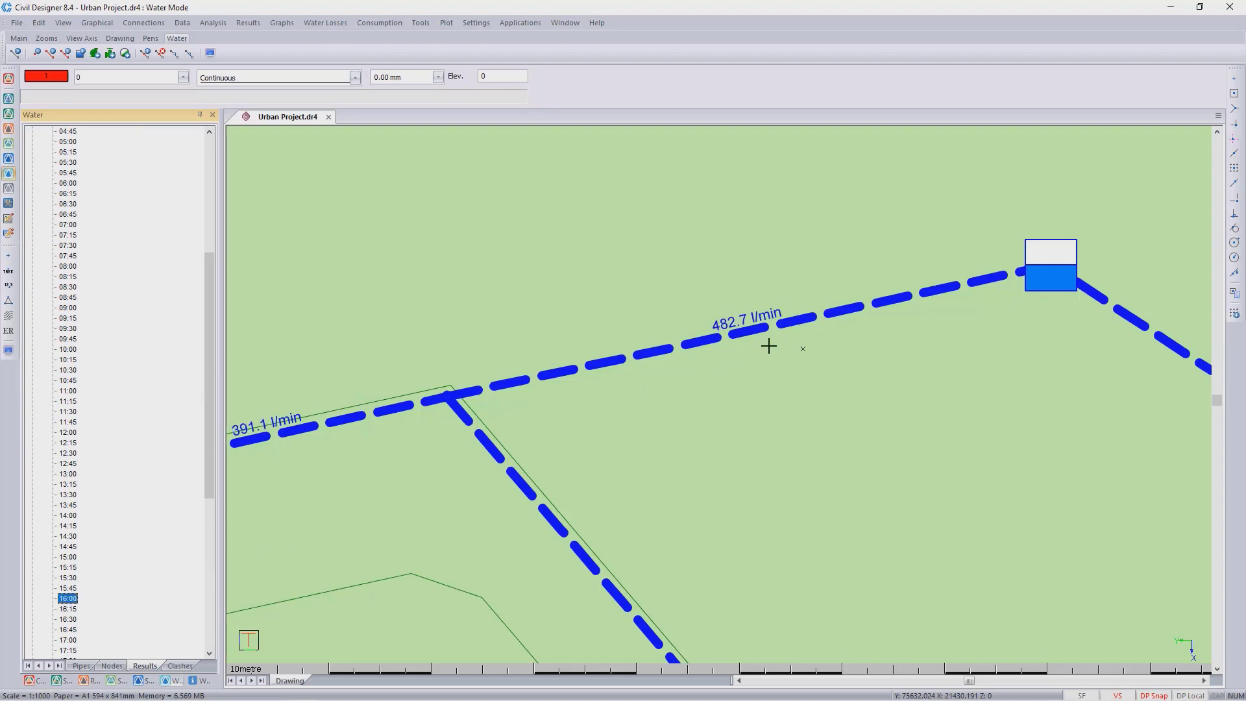